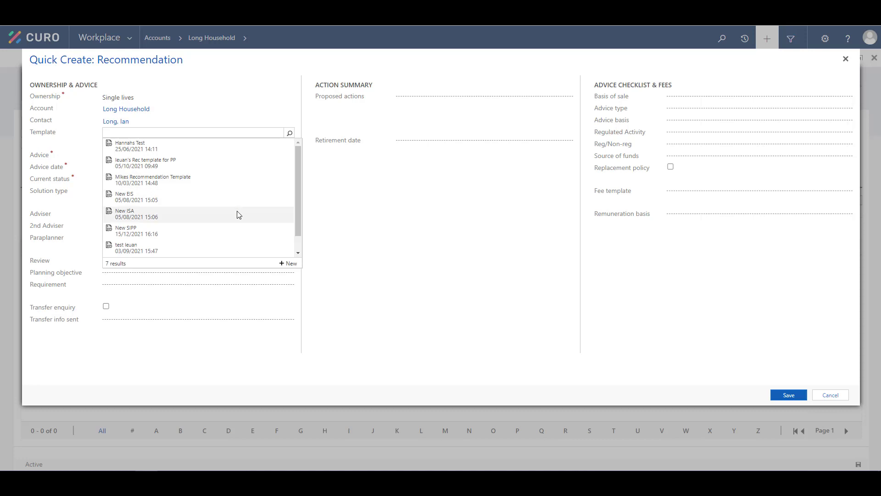
Apply the New ISA template with a £20,000 single contribution and save the recommendation.
left_click(238, 215)
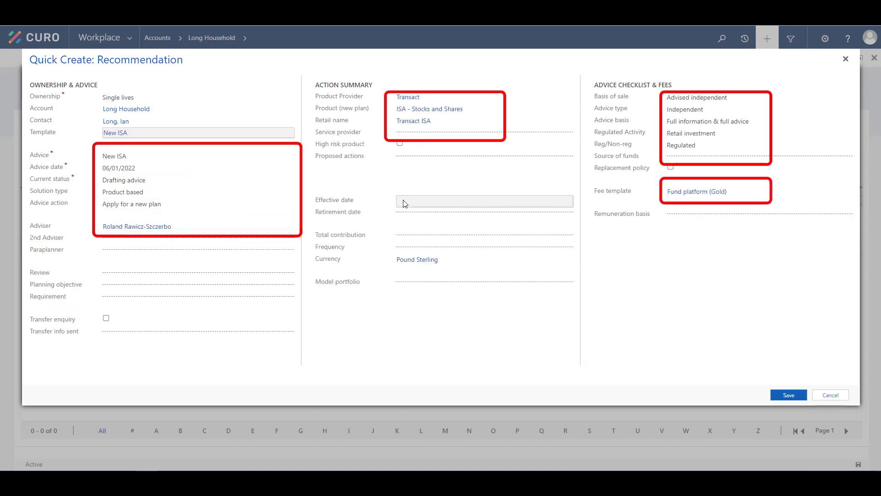
left_click(407, 234)
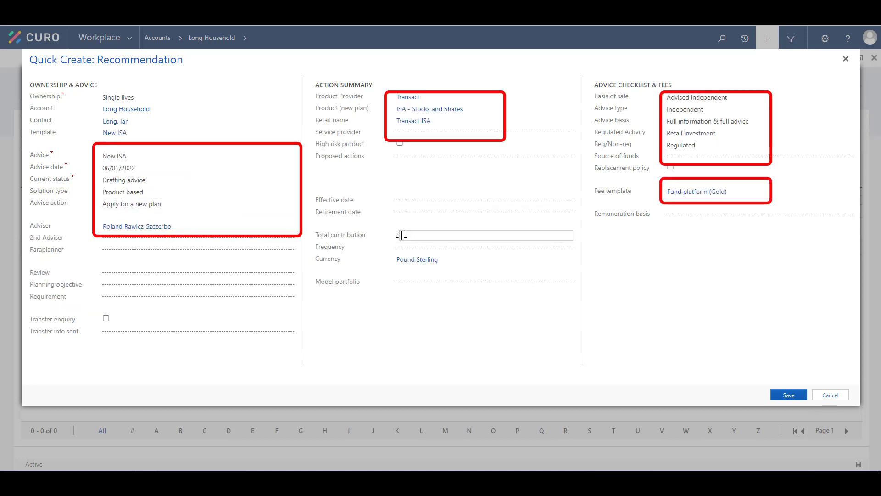
type("20000")
left_click(419, 247)
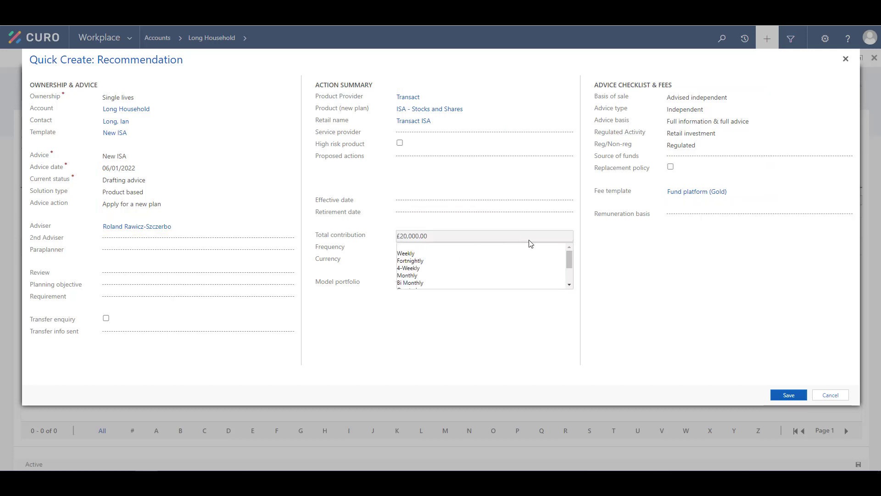
scroll(550, 271, "down", 3)
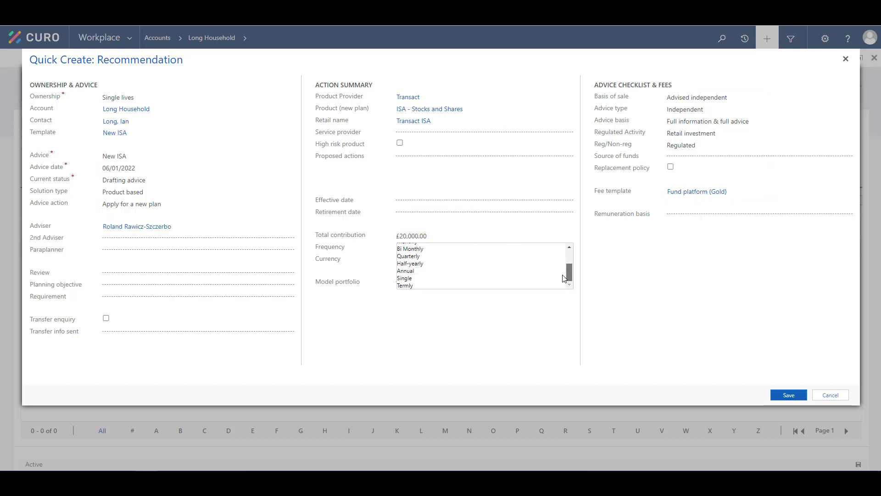
left_click(407, 279)
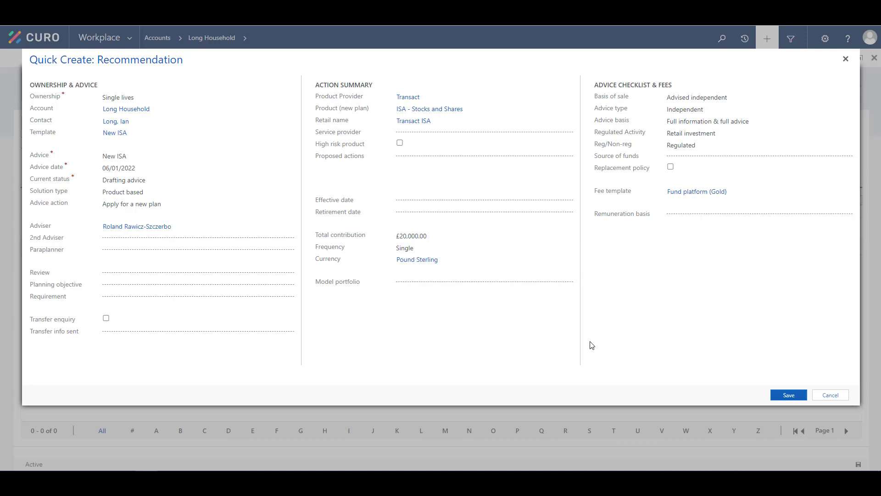
left_click(785, 396)
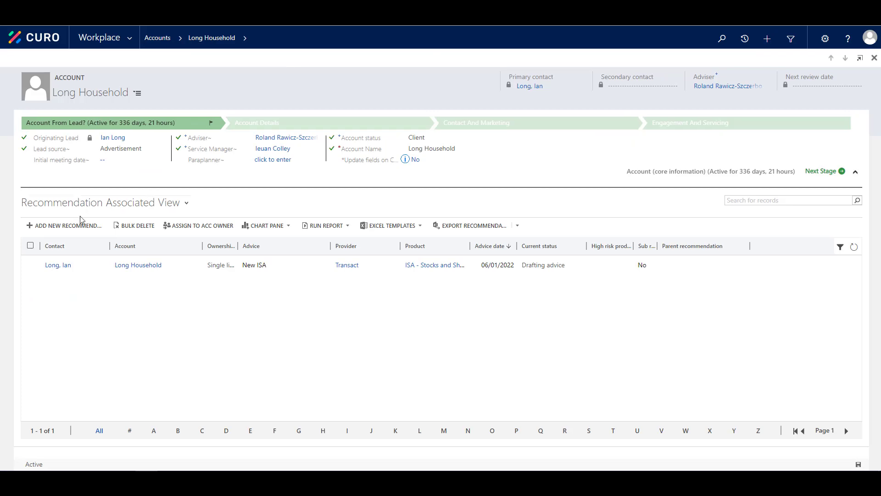
Add a Single lives New SIPP recommendation with a £200,000 annual client contribution and save it.
left_click(65, 226)
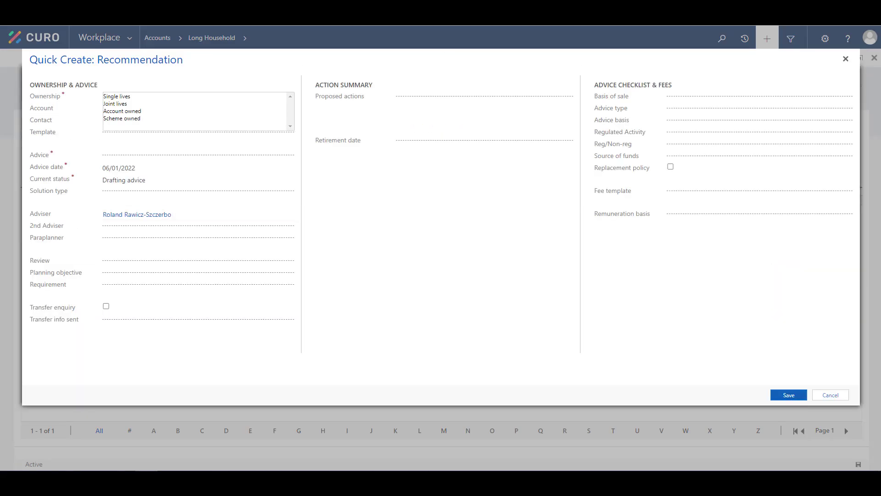
left_click(250, 95)
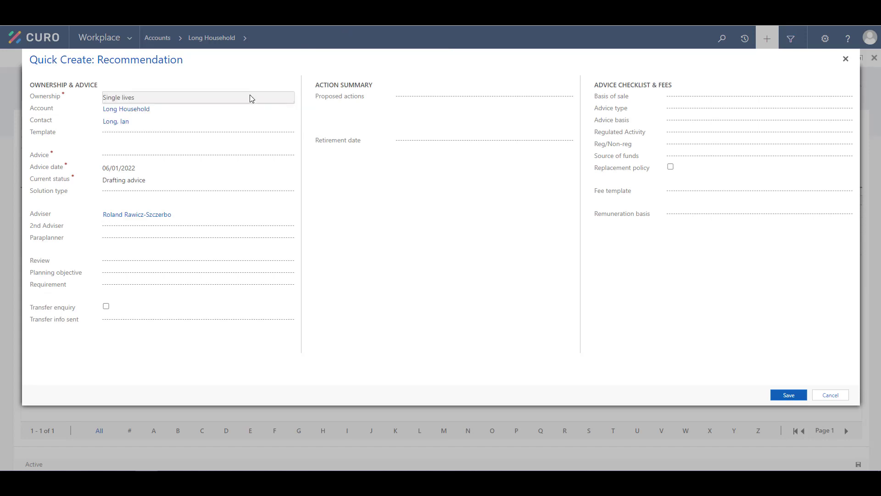
left_click(286, 133)
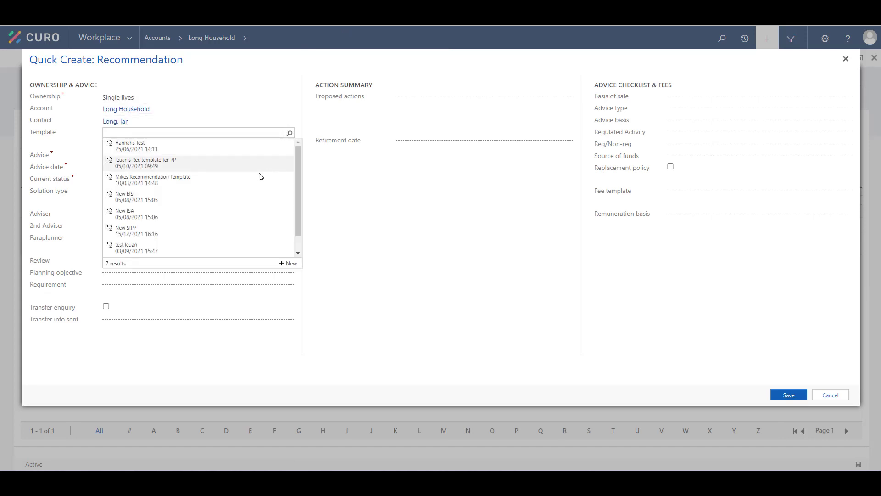
left_click(243, 236)
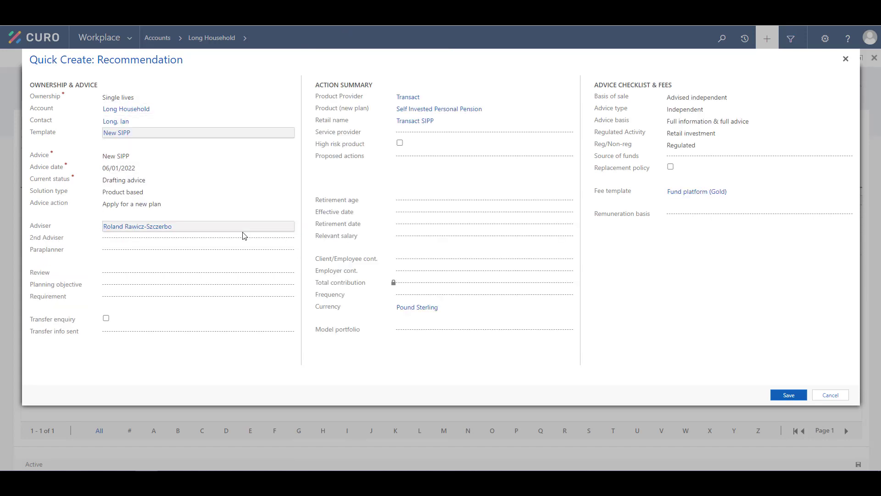
left_click(416, 258)
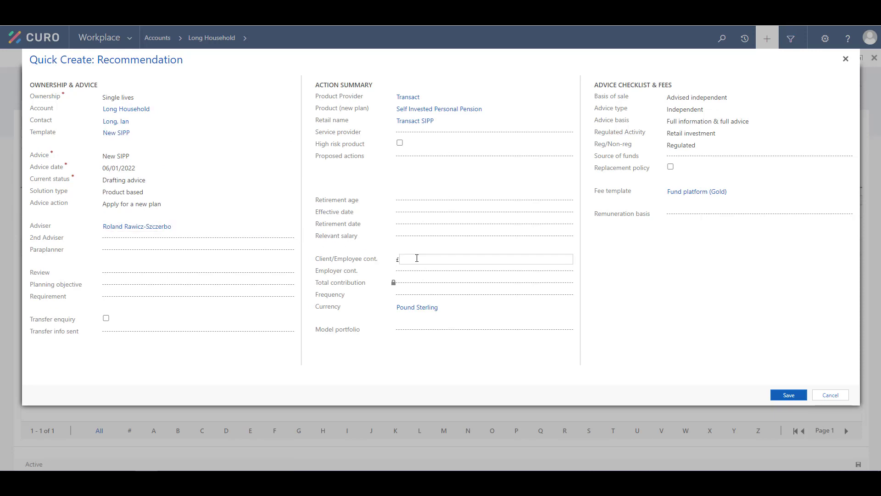
type("200000")
left_click(570, 295)
scroll(566, 317, "down", 1)
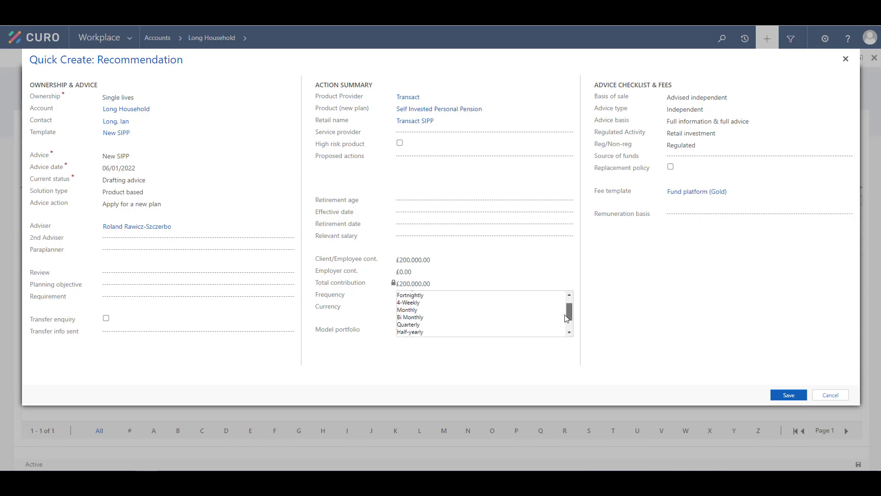
scroll(566, 318, "down", 1)
left_click(415, 325)
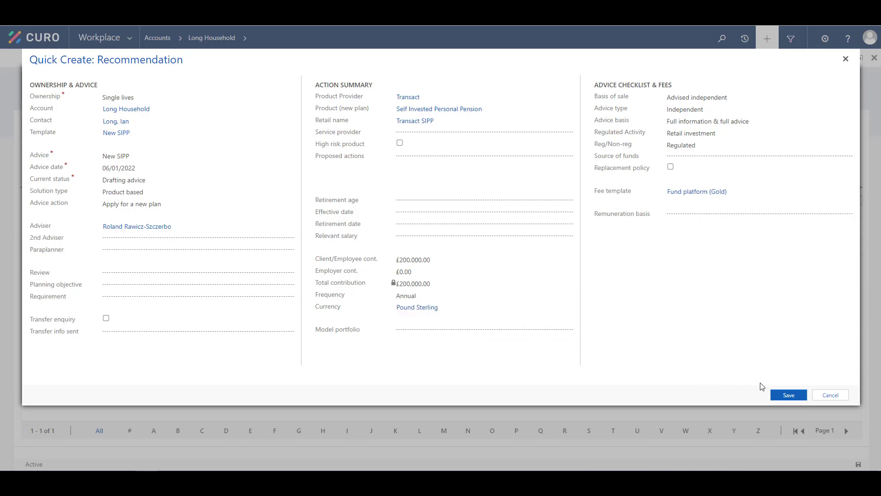
left_click(786, 395)
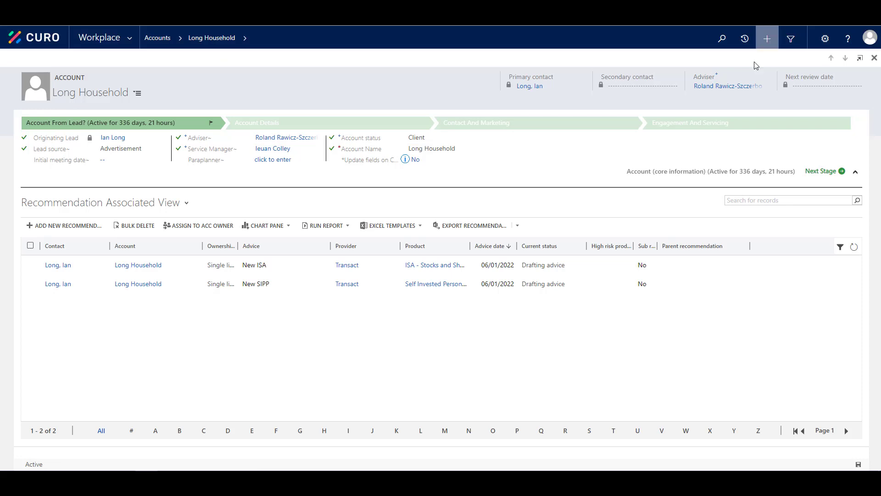
Open the New ISA recommendation and review its Fees and remuneration section (2% initial, £400.00).
double_click(610, 268)
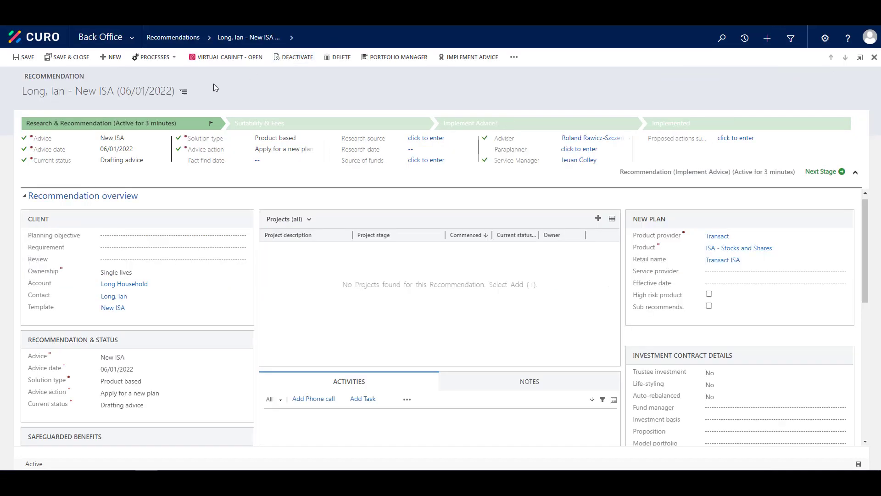
left_click(185, 93)
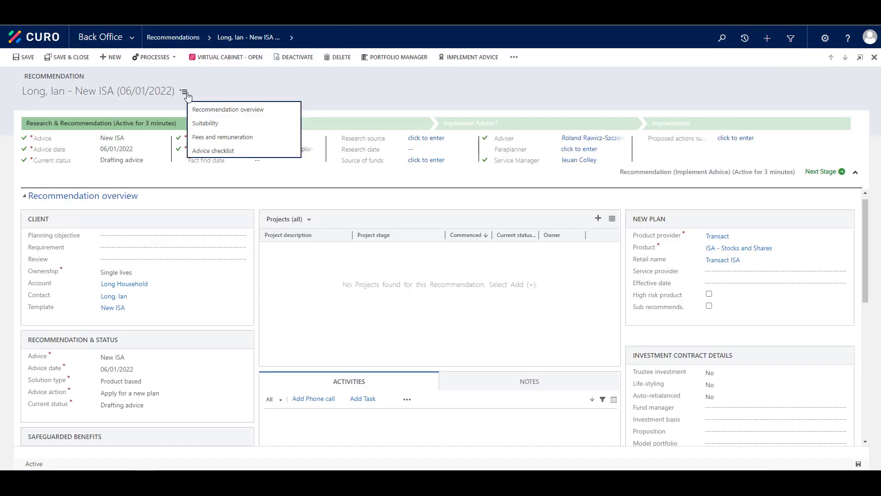
left_click(197, 137)
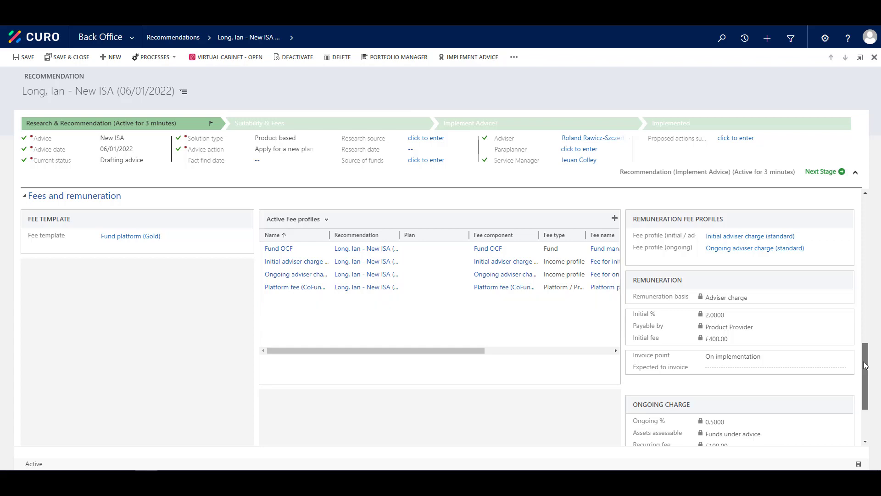
left_click_drag(864, 362, 862, 375)
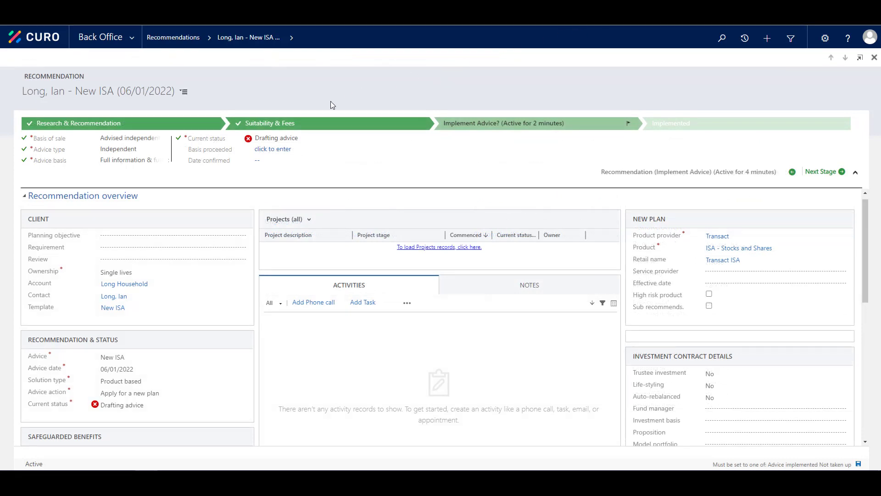
Mark the ISA recommendation Advice implemented, in accordance with advice, advance it to Implemented, and close it.
left_click(272, 140)
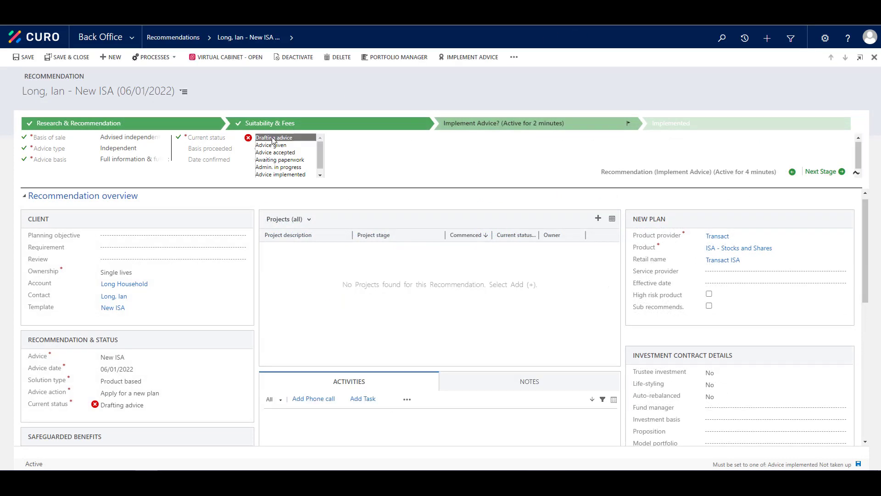
left_click(290, 175)
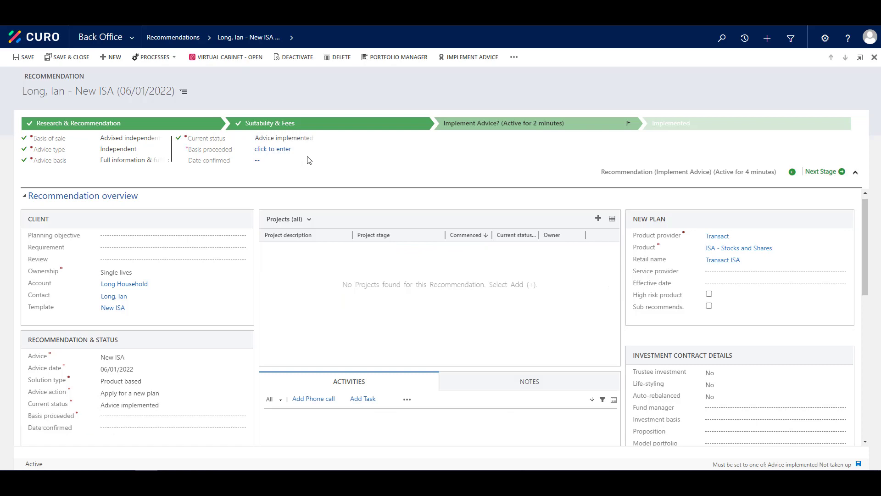
left_click(301, 150)
left_click(300, 151)
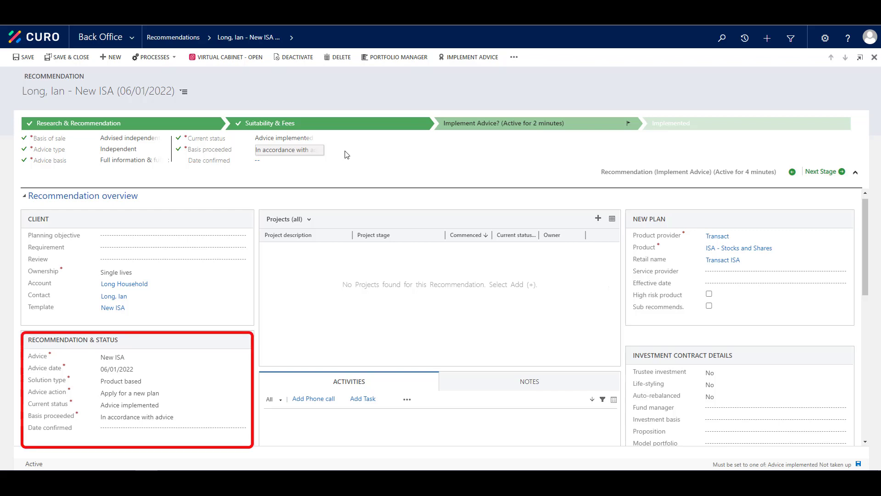
left_click(819, 172)
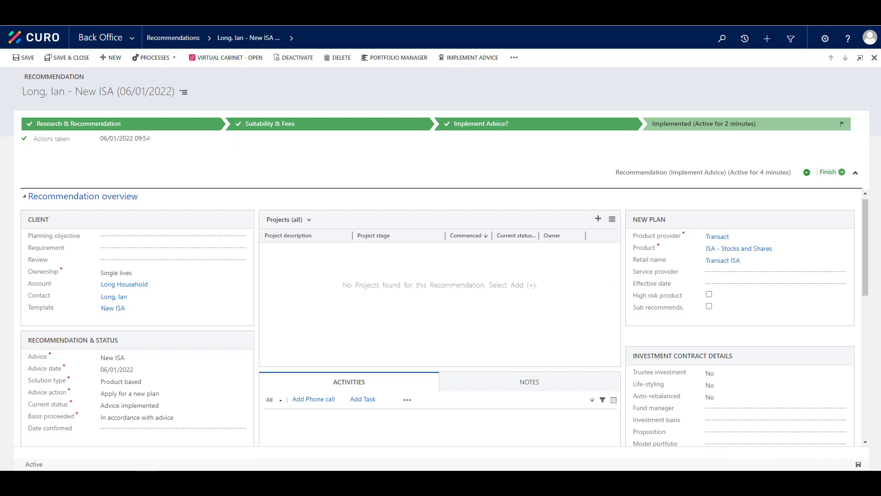
left_click(77, 58)
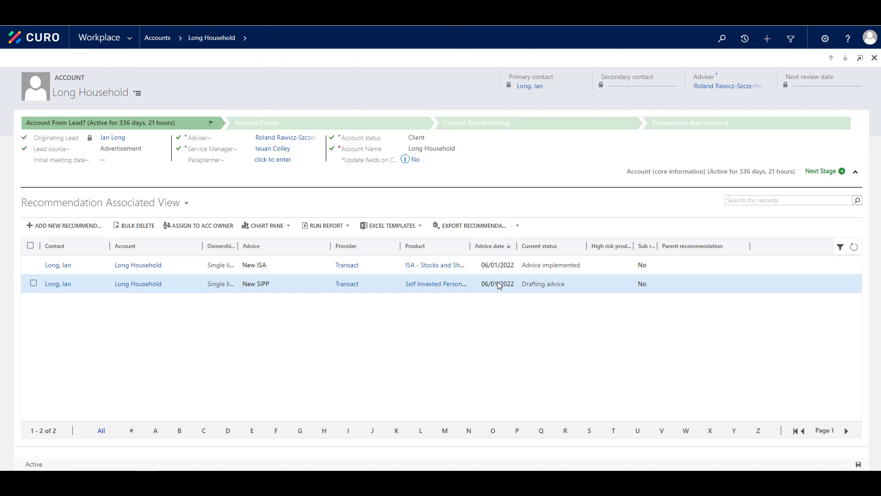
Mark the New SIPP recommendation Advice implemented, in accordance with advice, advance it to Implemented, and close it.
left_click(499, 284)
double_click(498, 283)
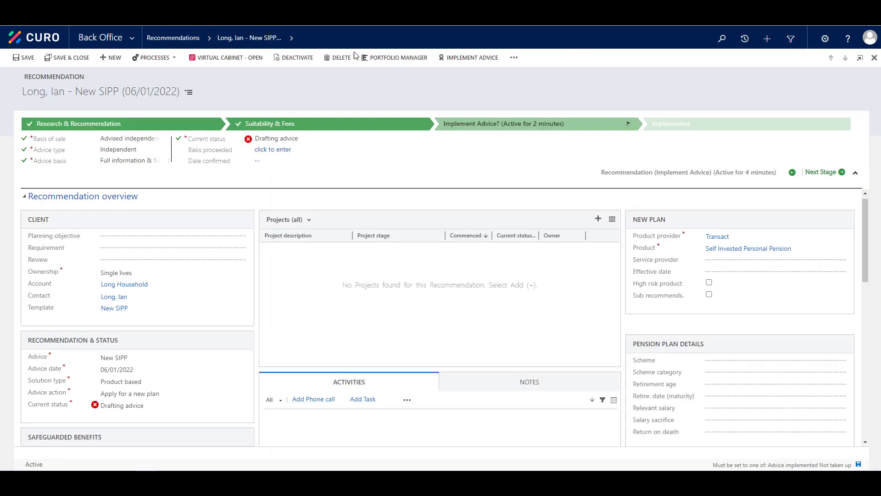
left_click(288, 138)
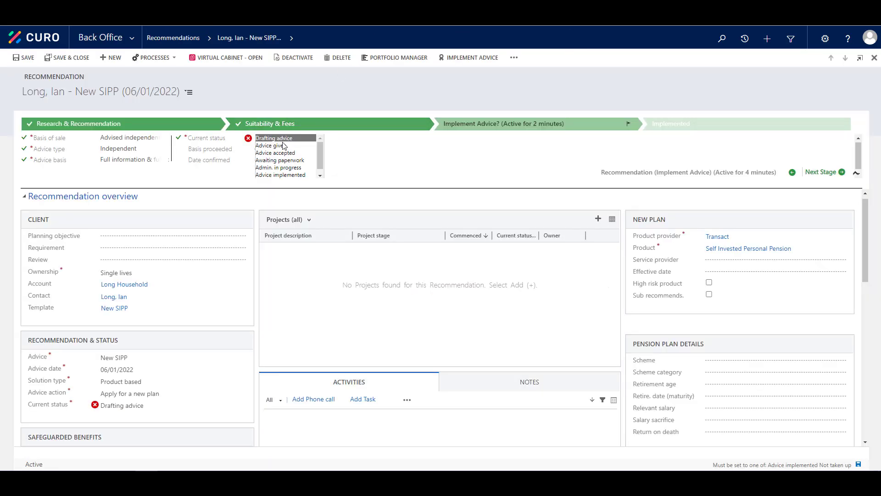
left_click(280, 175)
left_click(296, 151)
left_click(296, 151)
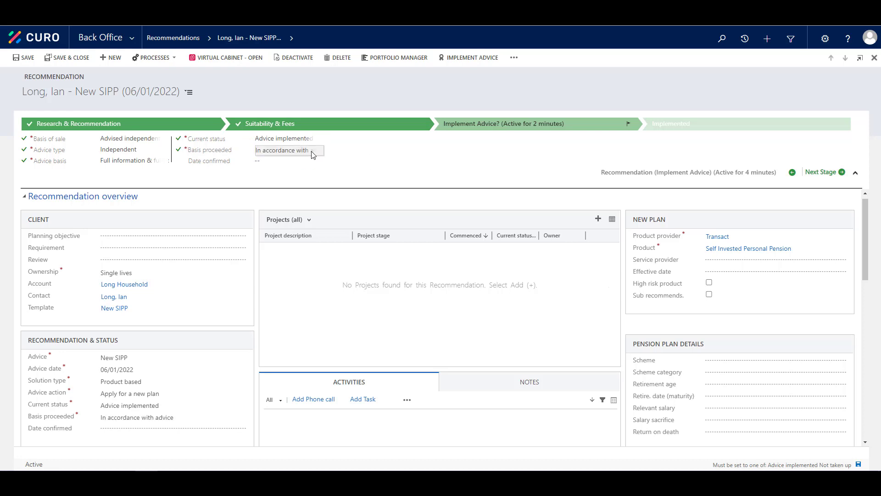
left_click(816, 173)
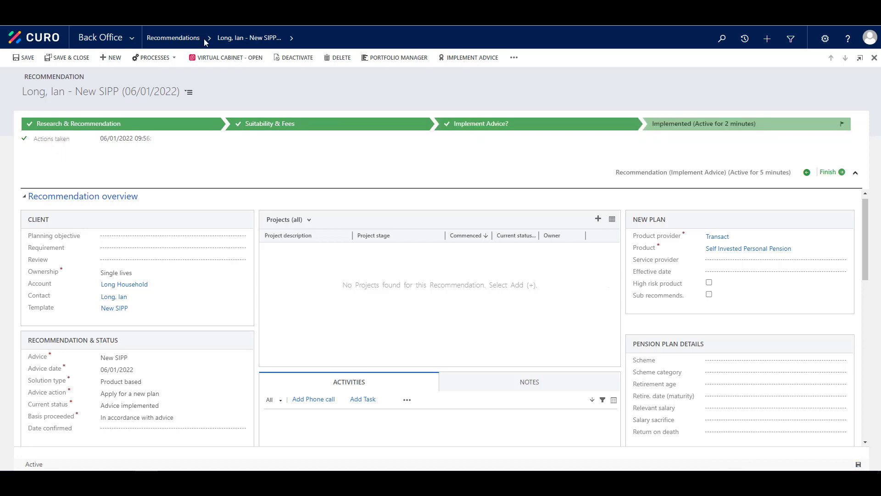
left_click(69, 57)
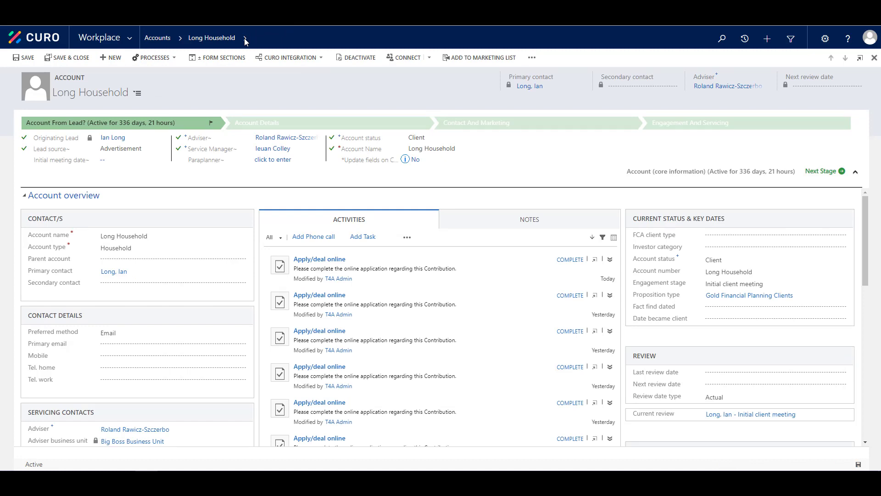
Show the household's plans from the account's related-records menu.
left_click(245, 39)
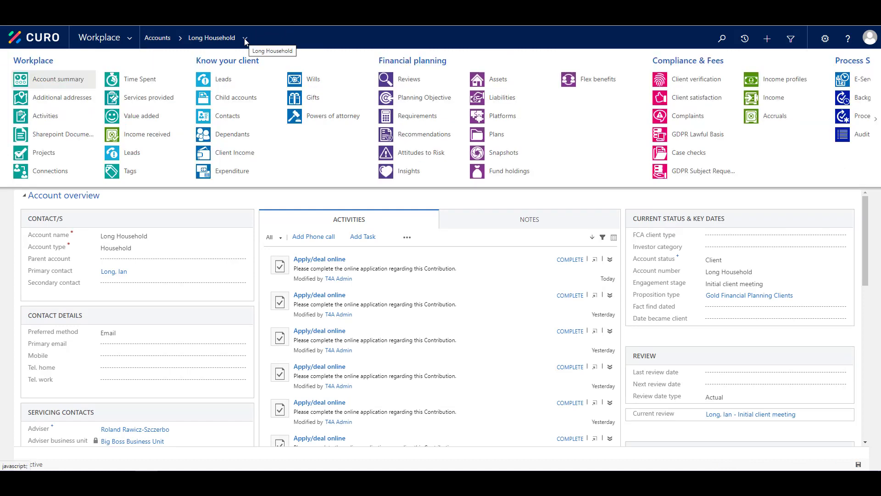
left_click(493, 134)
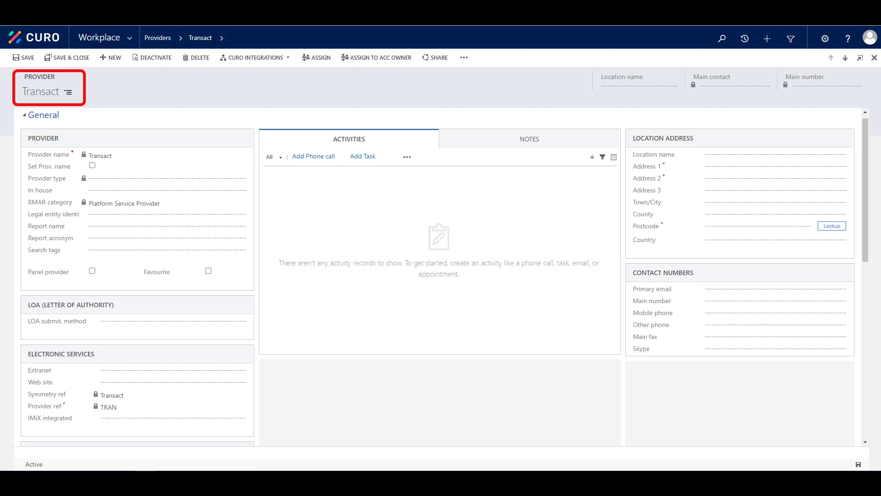
Import the Val valuations file through Transact's Valuations upload.
left_click(275, 57)
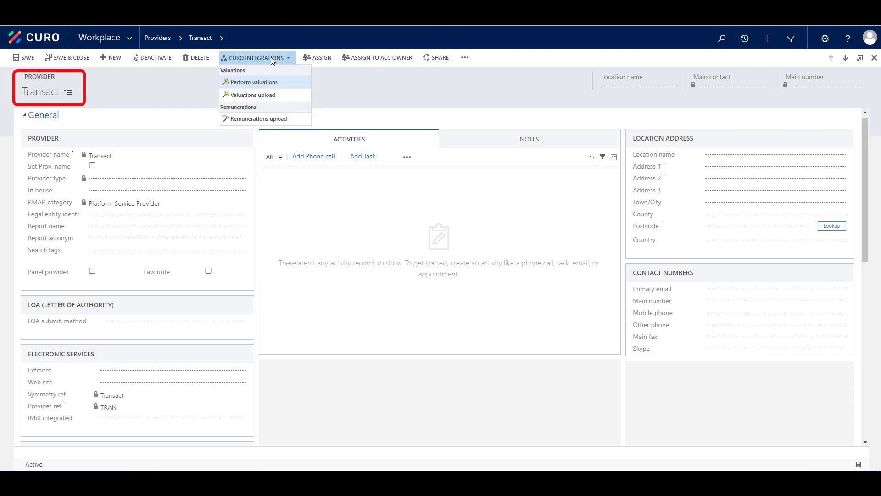
left_click(265, 94)
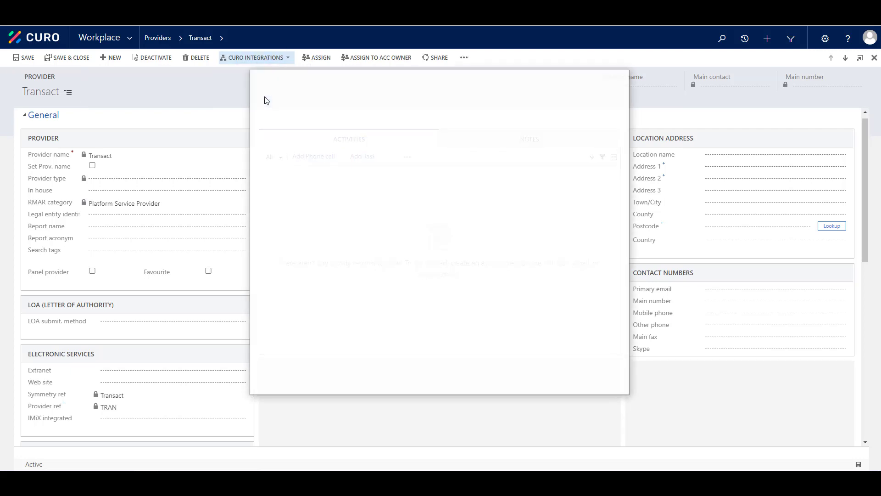
left_click(346, 140)
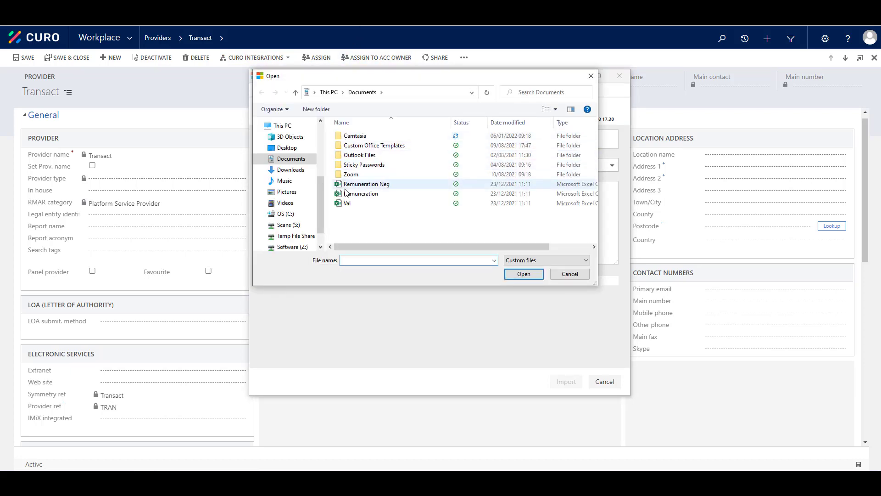
left_click(347, 205)
double_click(347, 205)
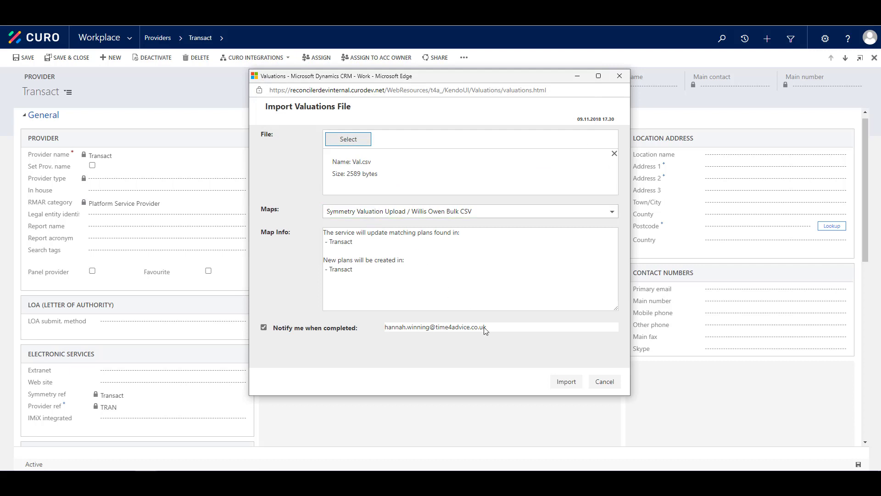
left_click(566, 382)
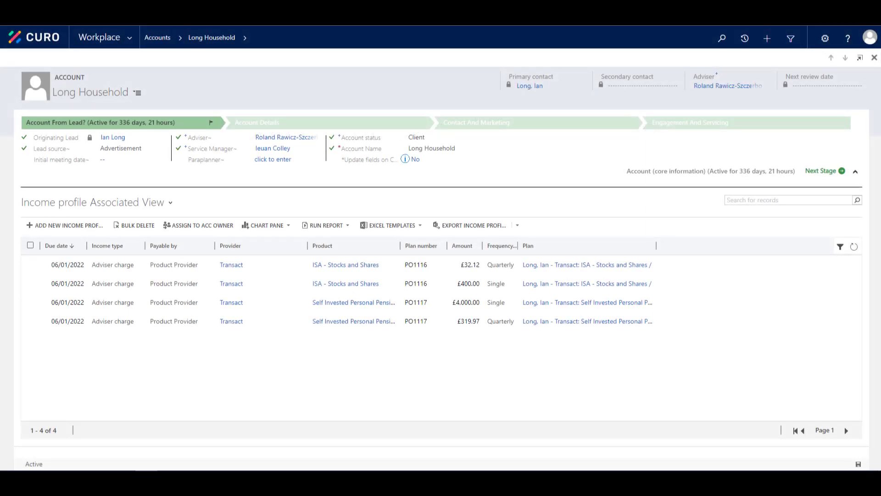
Open the £400.00 single income profile record.
double_click(413, 291)
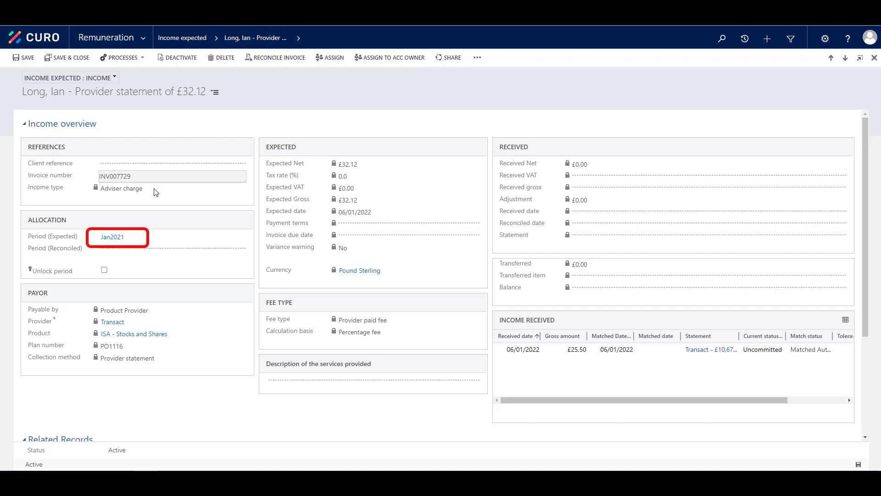
Open the Jan2021 expected period and review it (Open, £4,752.09 expected).
left_click(115, 239)
left_click(116, 238)
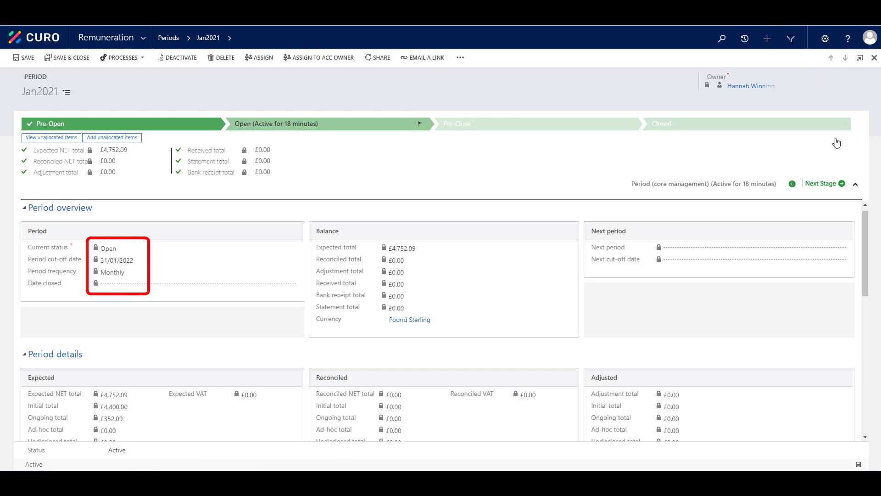
mouse_move(864, 223)
left_mouse_down()
mouse_move(870, 284)
mouse_move(868, 220)
left_mouse_up()
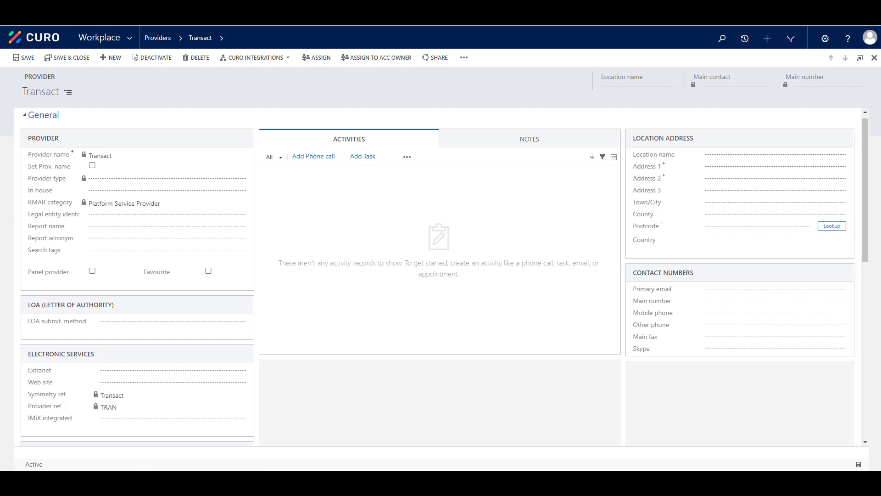
Upload Remuneration.csv via Remunerations upload with statement reference 'Demo1'.
left_click(273, 57)
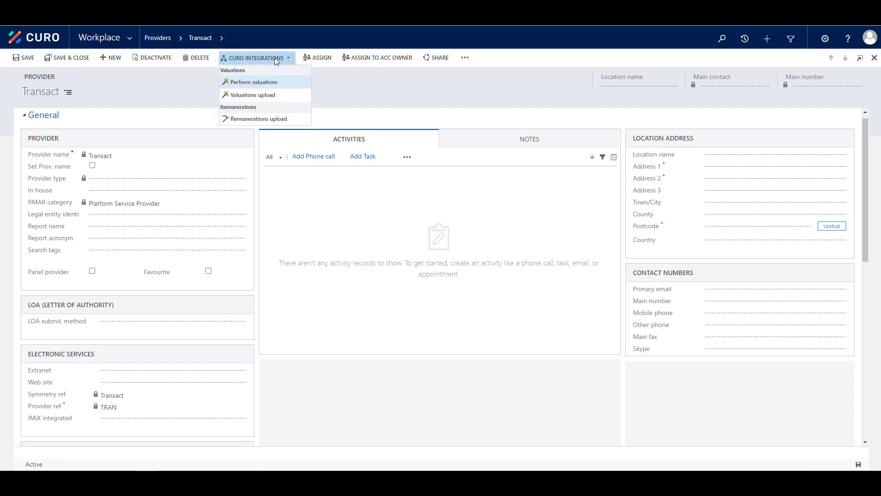
left_click(266, 118)
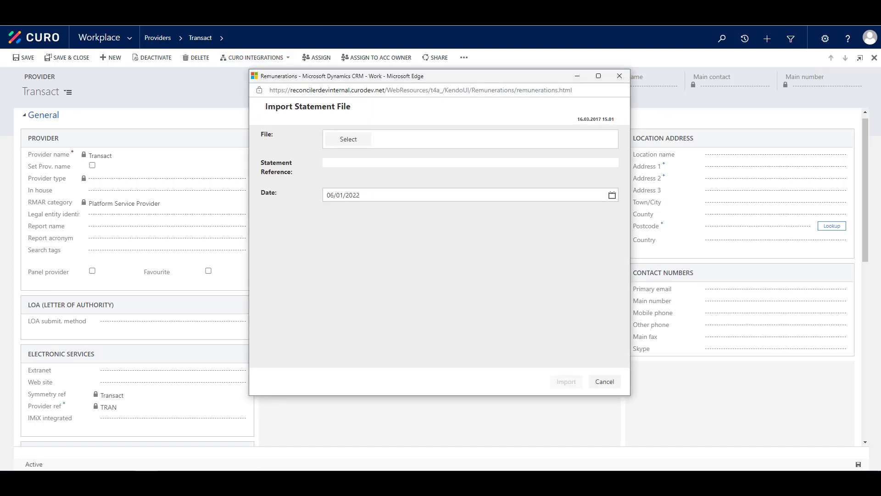
left_click(347, 139)
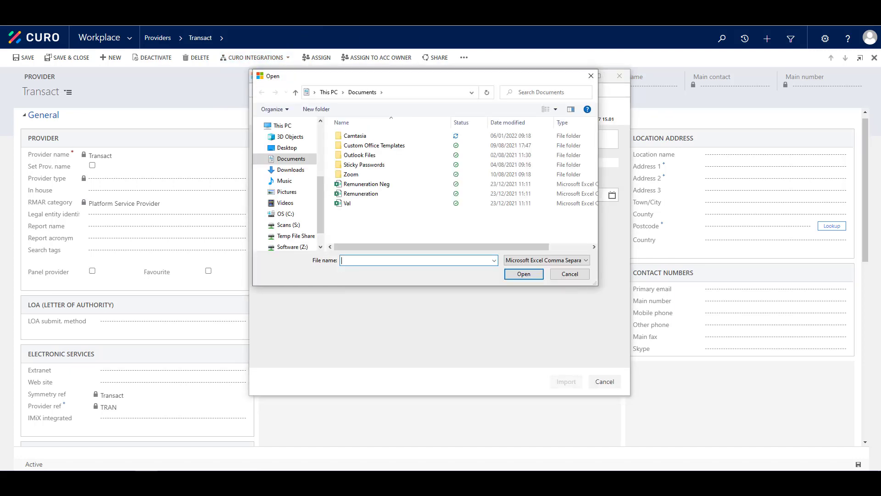
left_click(364, 194)
double_click(365, 194)
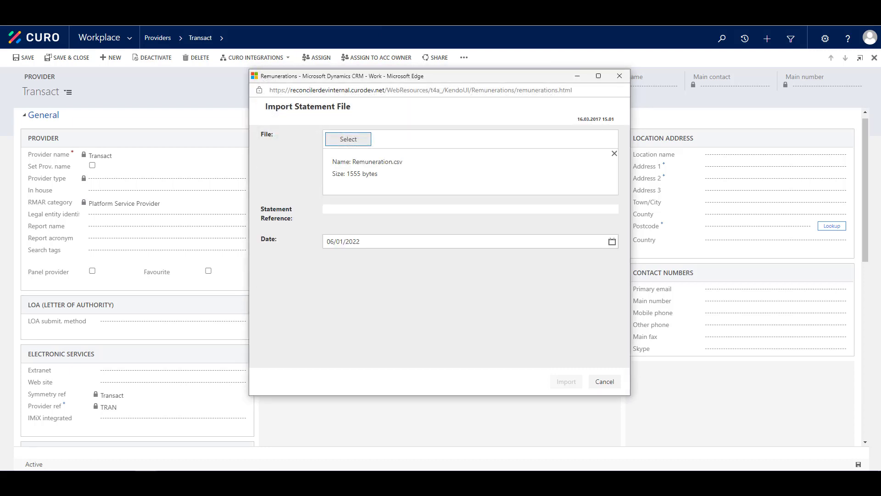
left_click(380, 209)
type("Demo1")
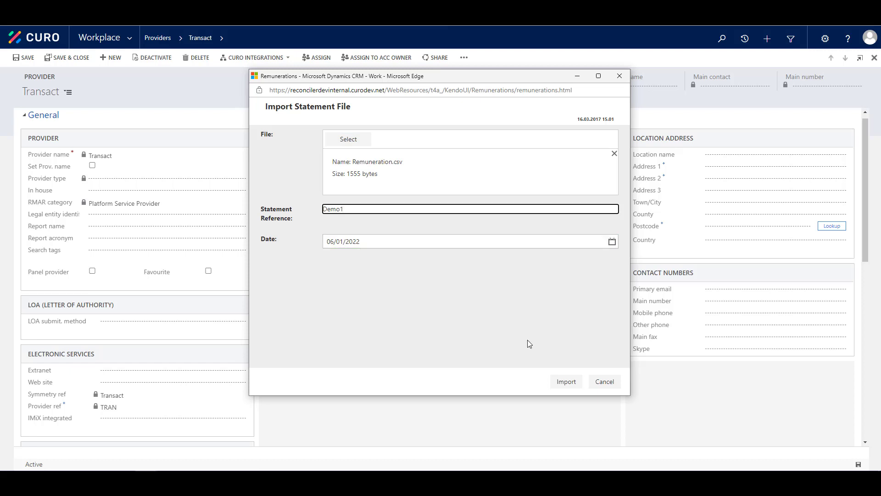
left_click(567, 383)
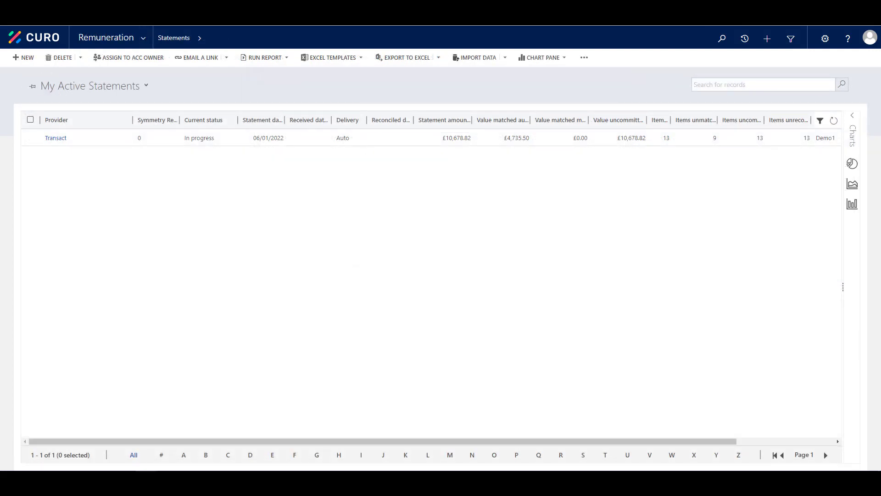
Open the £10,678.82 Transact statement and view its received items.
double_click(385, 137)
left_click(282, 37)
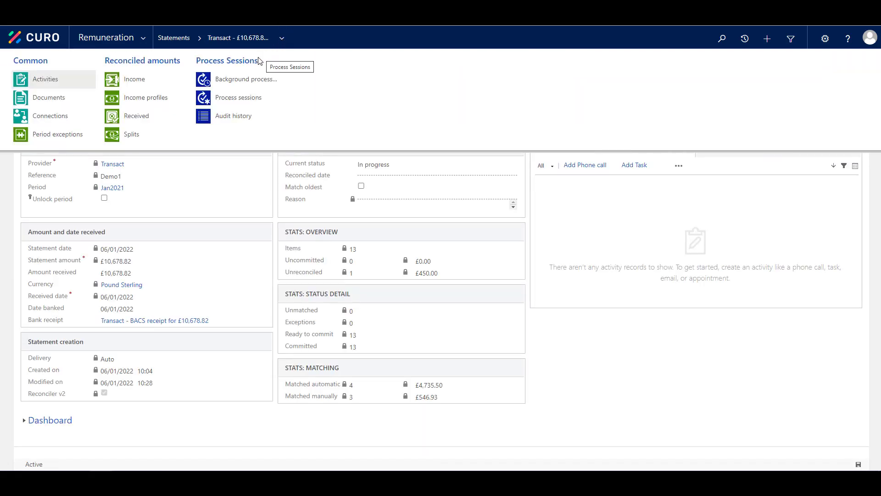
left_click(156, 123)
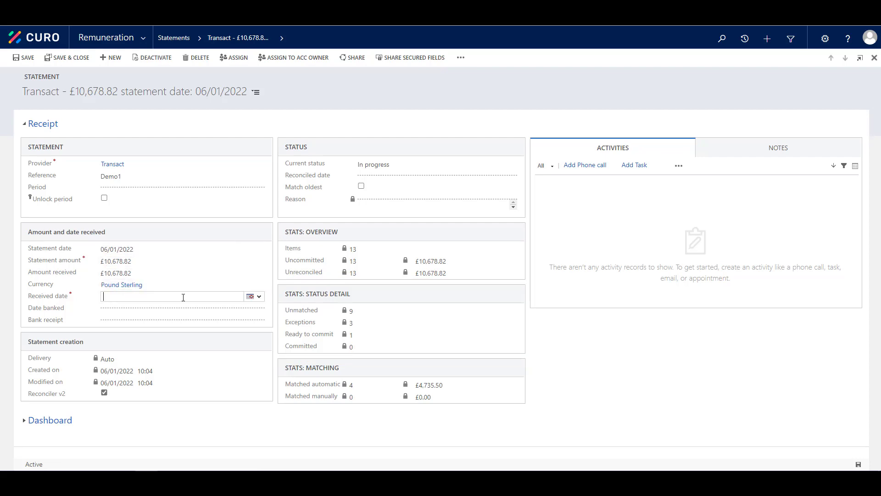
Save the statement with received date 06/01/2022 and open its 13-line reconciliation grid.
left_click(251, 298)
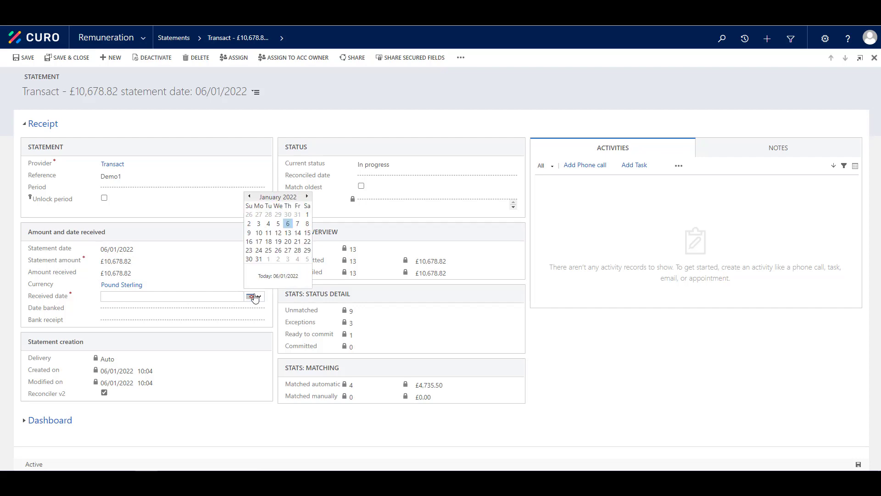
left_click(291, 229)
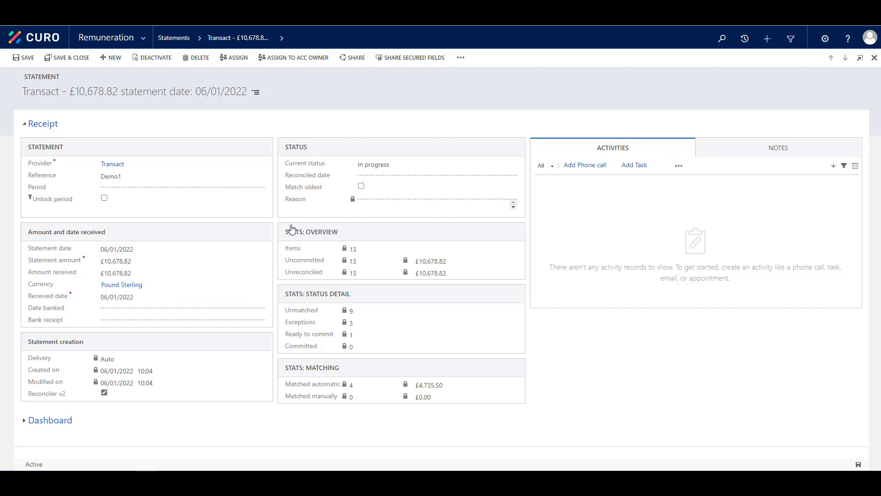
left_click(23, 57)
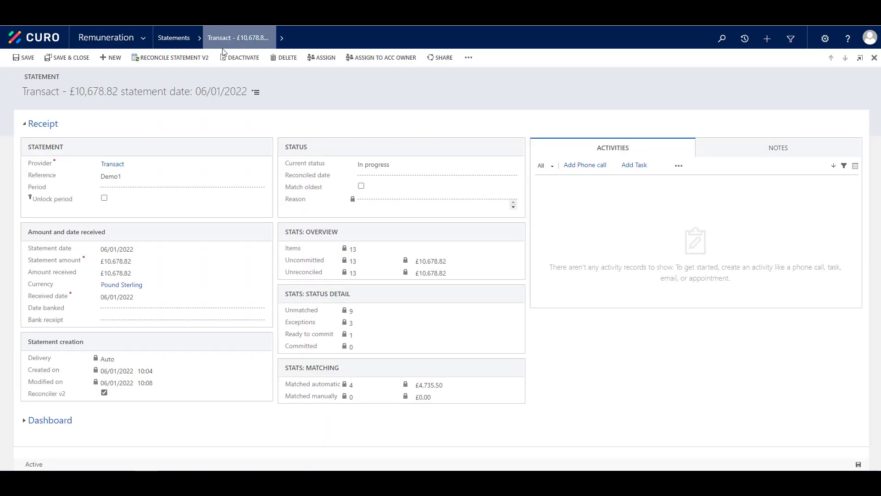
left_click(195, 57)
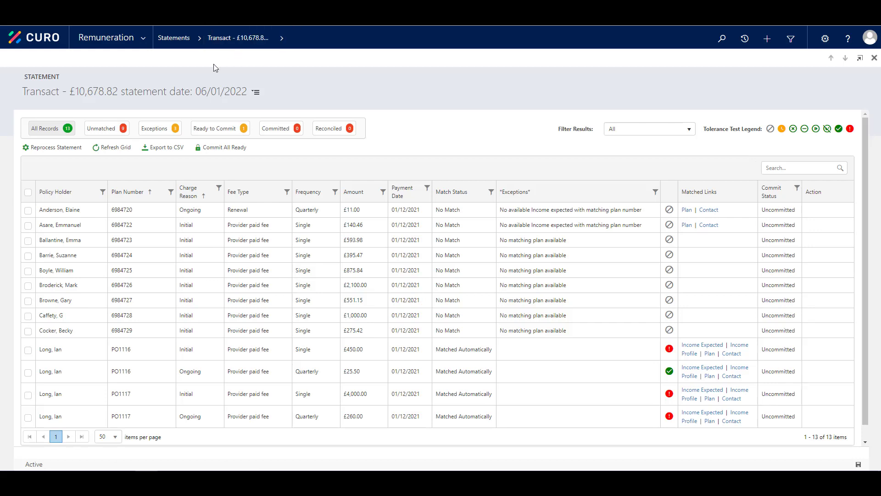
Show only unmatched lines and match the £593.98 provider paid fee as a sundry.
left_click(100, 130)
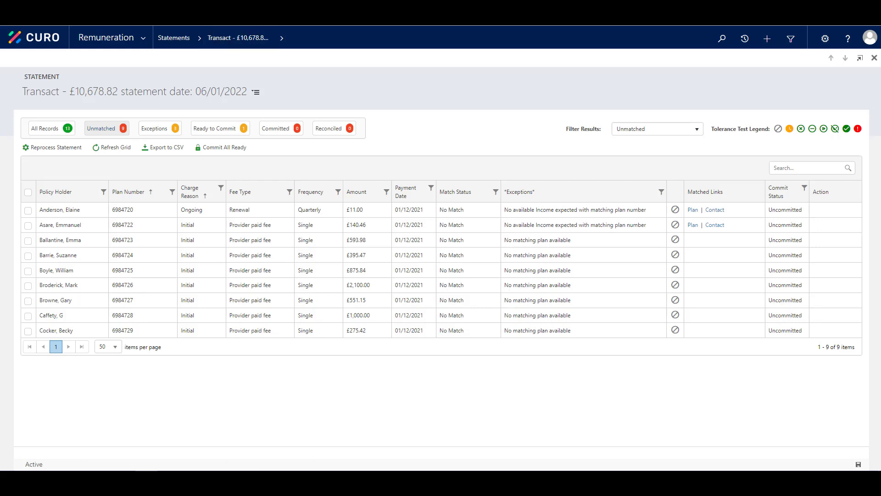
left_click(28, 241)
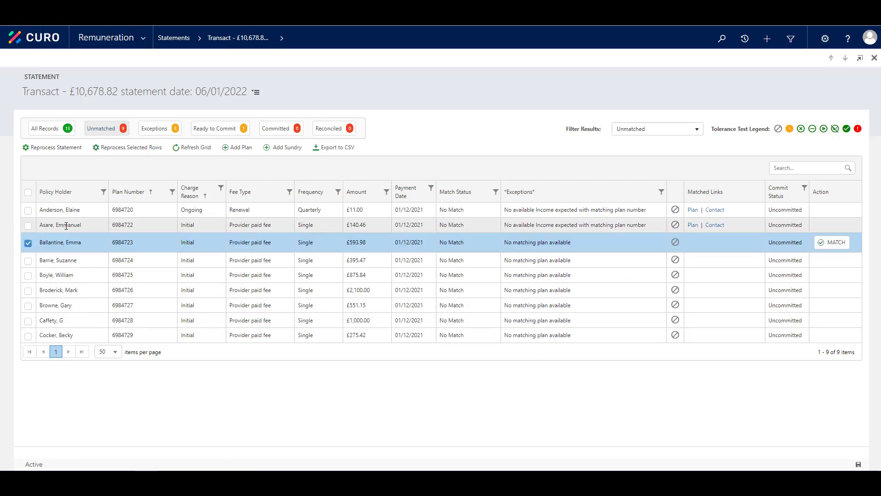
left_click(280, 148)
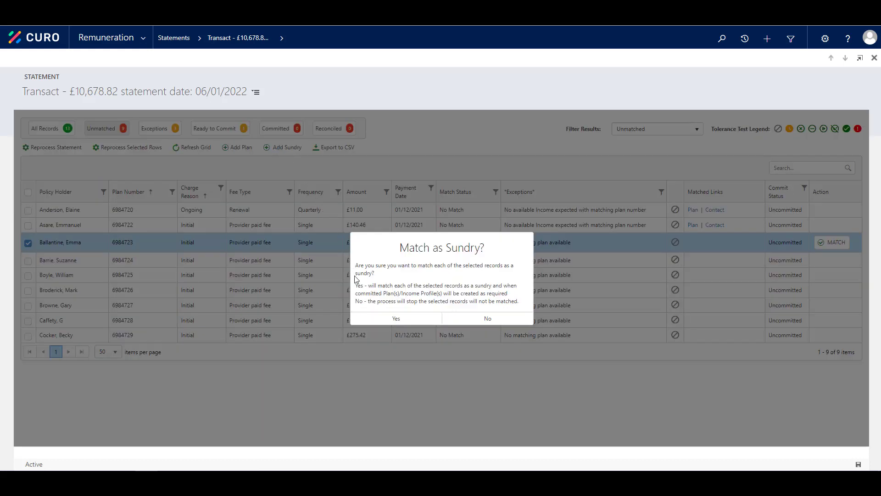
left_click(396, 319)
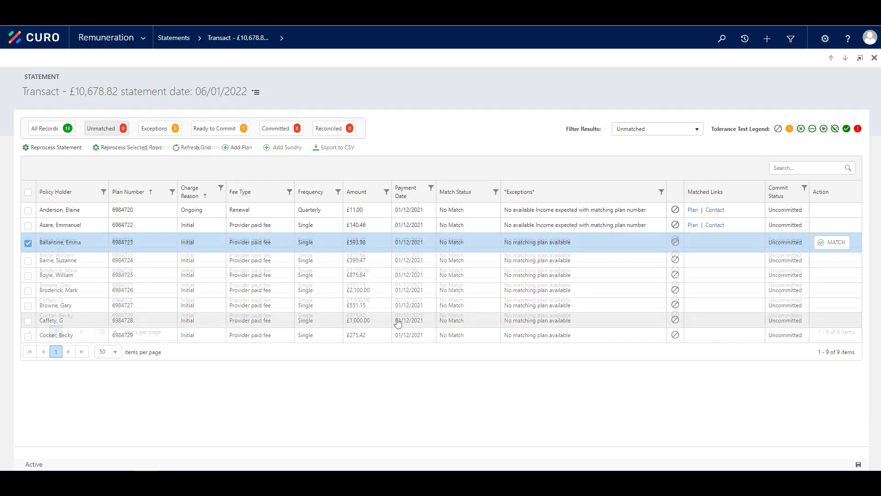
left_click(28, 241)
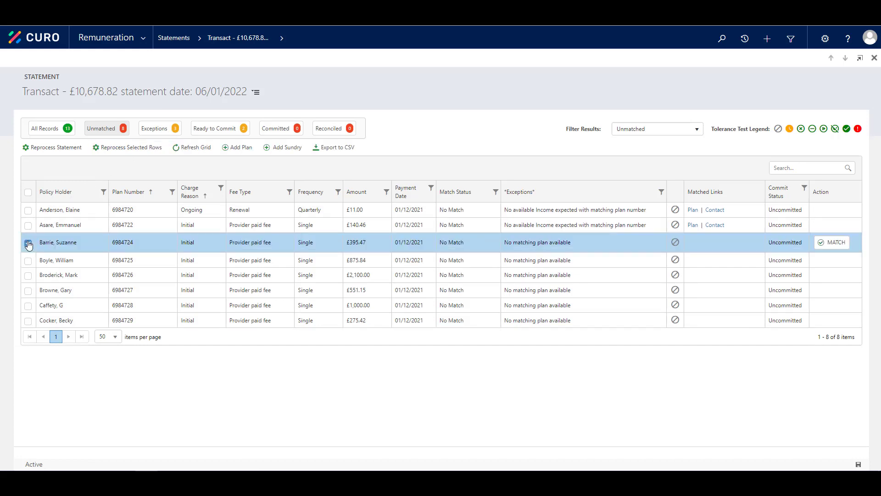
Create a new plan and a new income profile, then match the £395.47 payment to them.
left_click(833, 243)
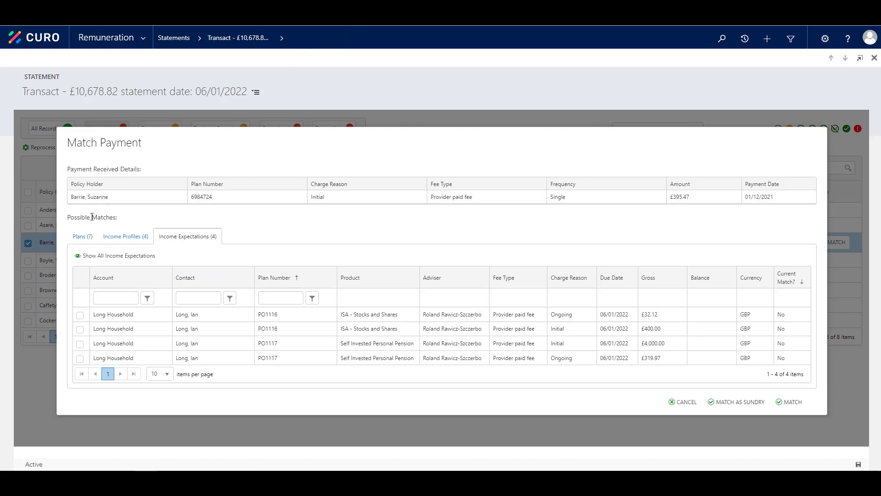
left_click(77, 238)
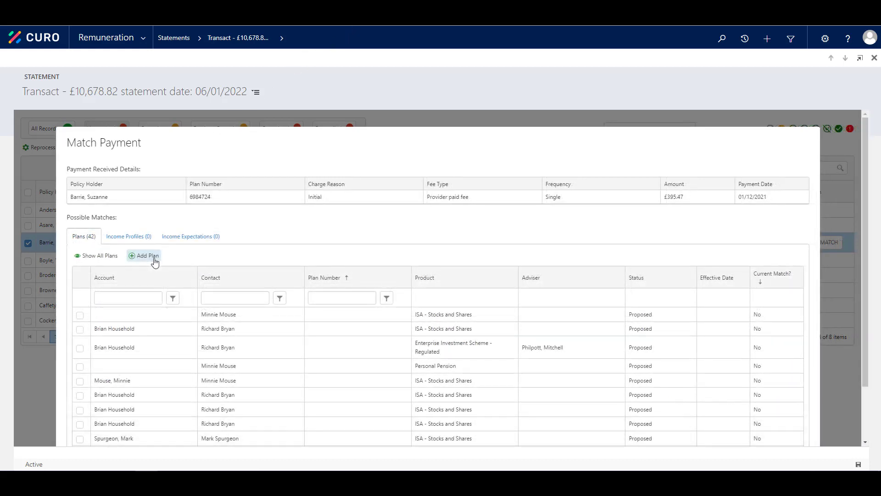
left_click(155, 259)
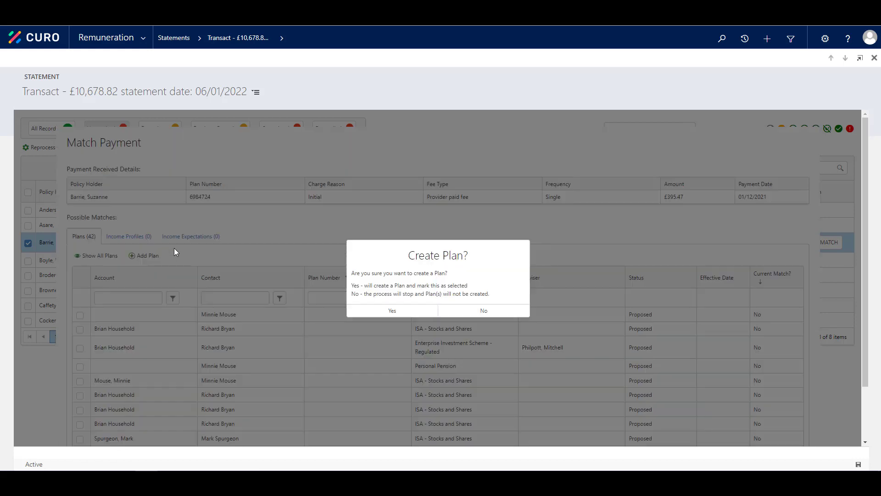
left_click(391, 310)
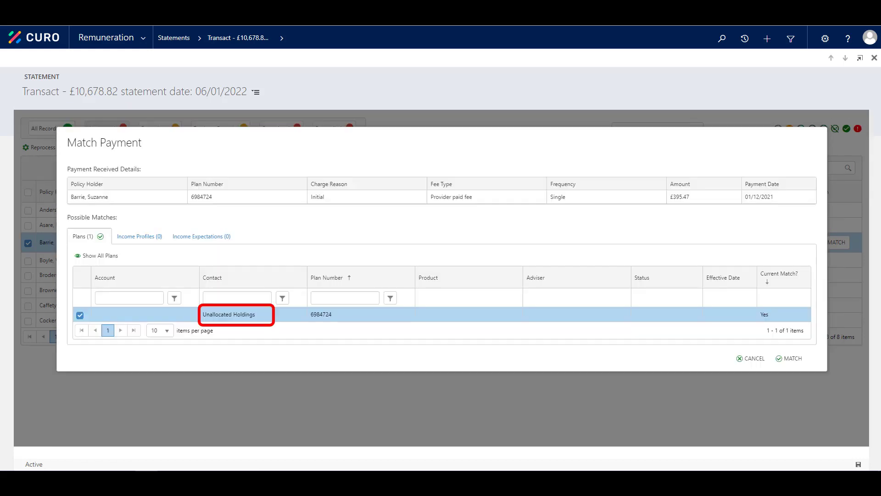
left_click(140, 236)
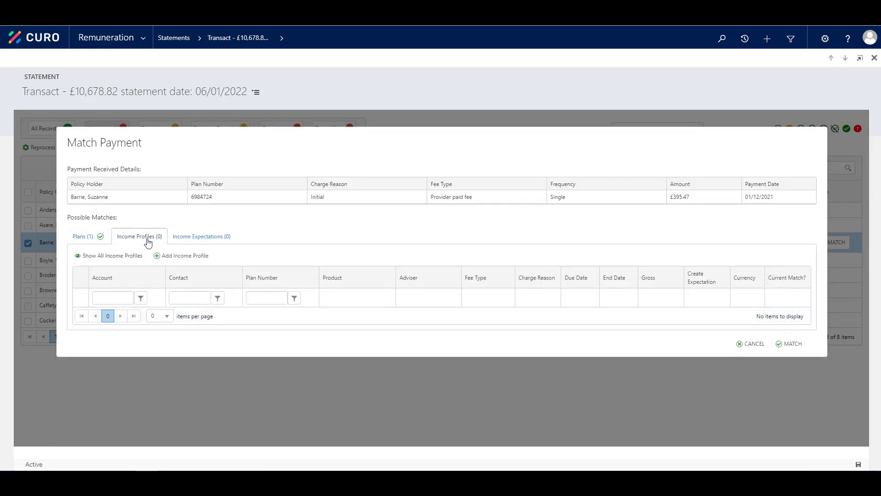
left_click(175, 257)
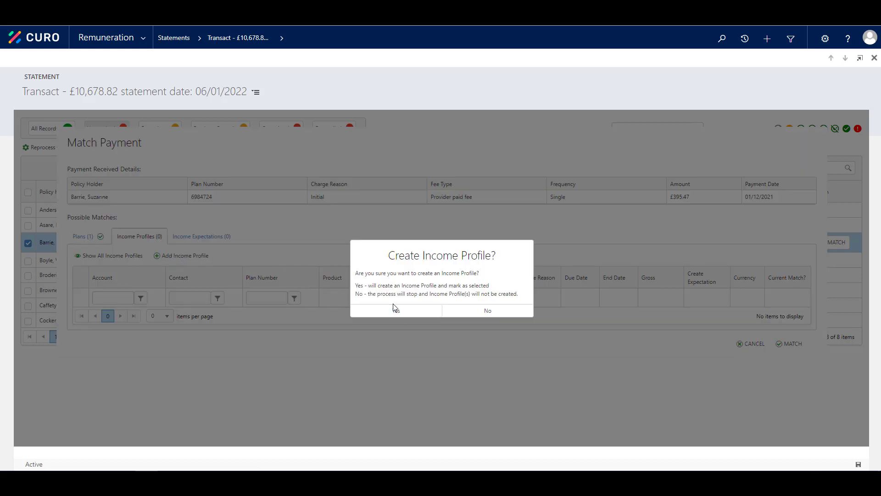
left_click(412, 317)
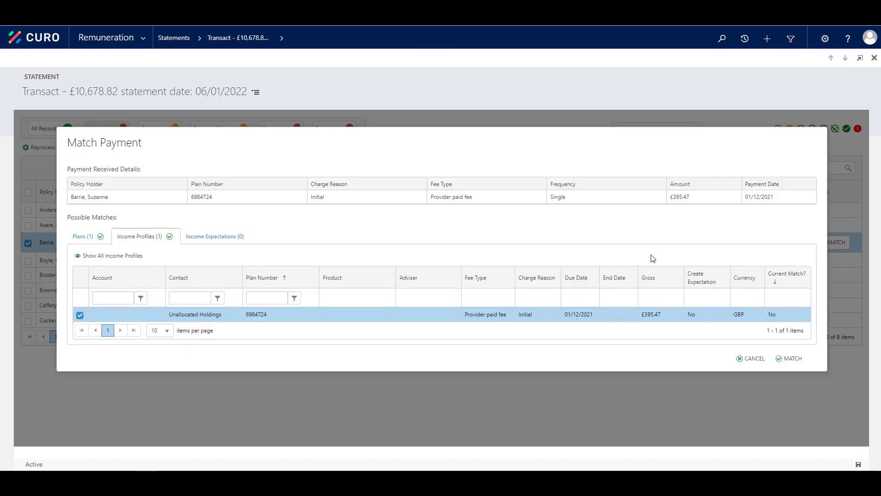
left_click(790, 358)
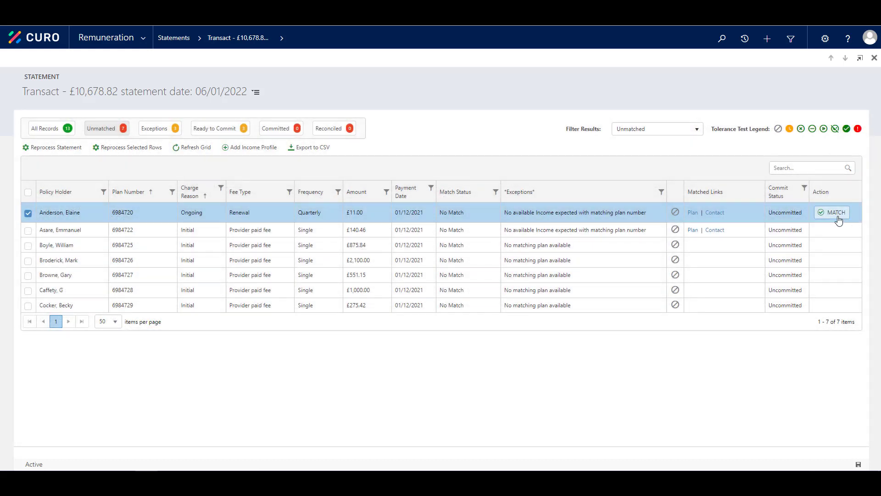
Match the £11.00 renewal to a new income profile and list the three tolerance exceptions.
left_click(834, 213)
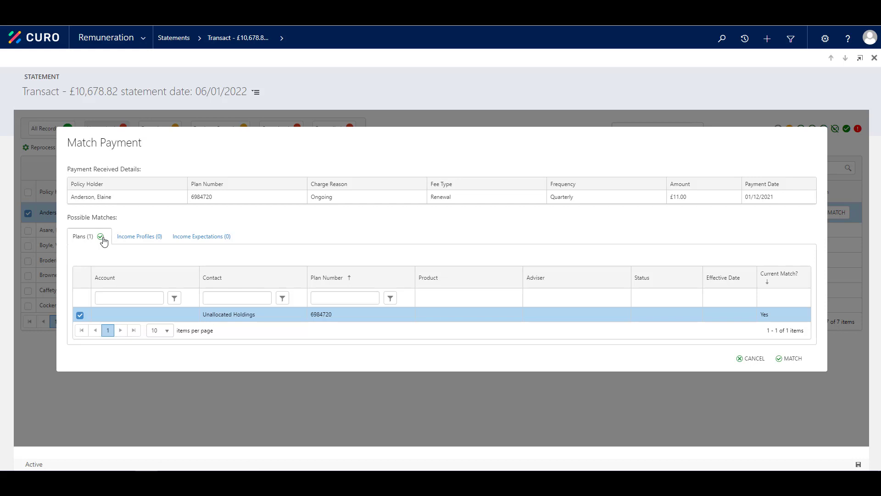
left_click(142, 237)
left_click(183, 256)
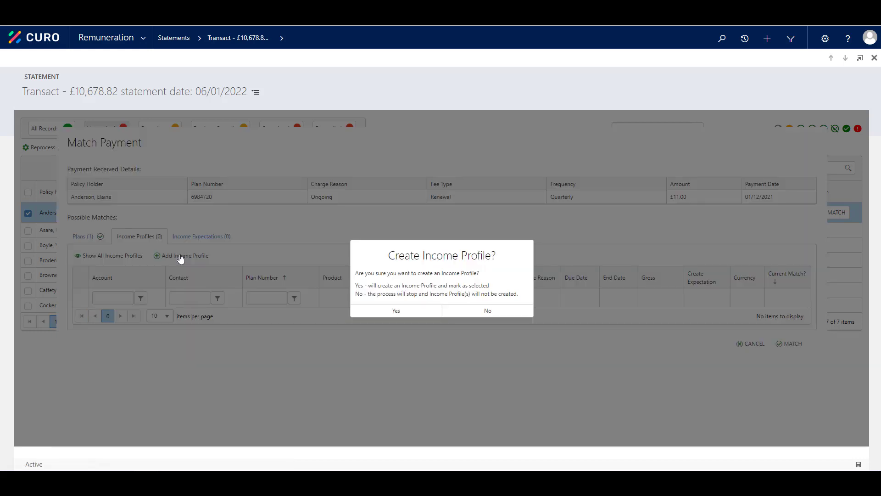
left_click(396, 311)
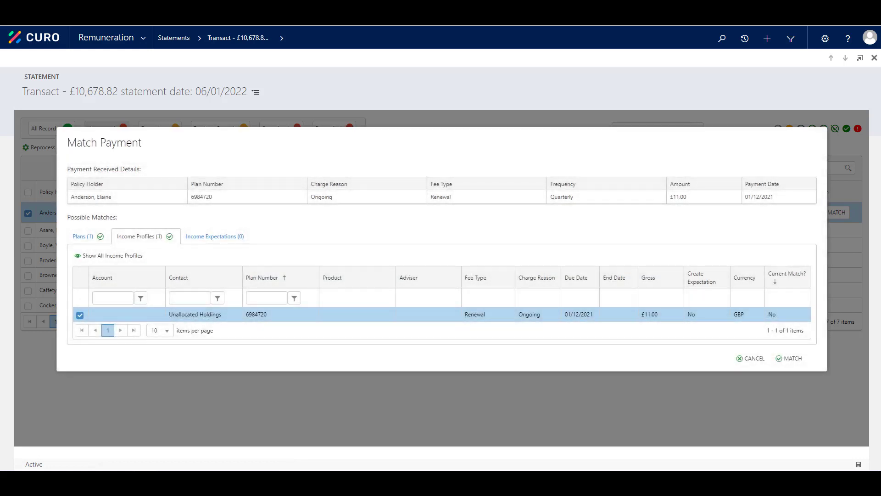
left_click(782, 364)
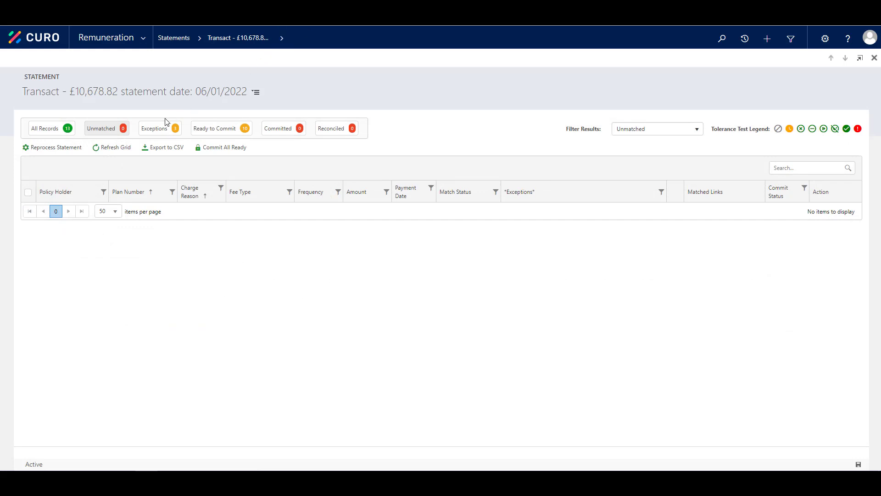
left_click(155, 129)
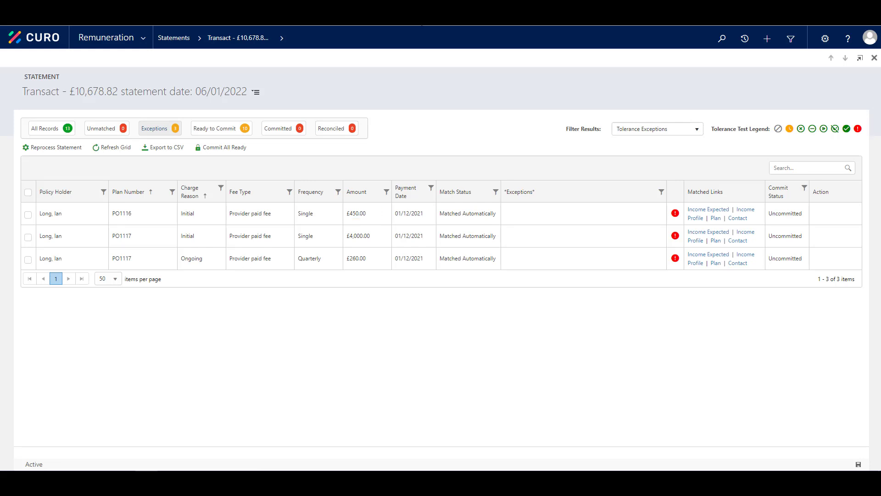
left_click(746, 214)
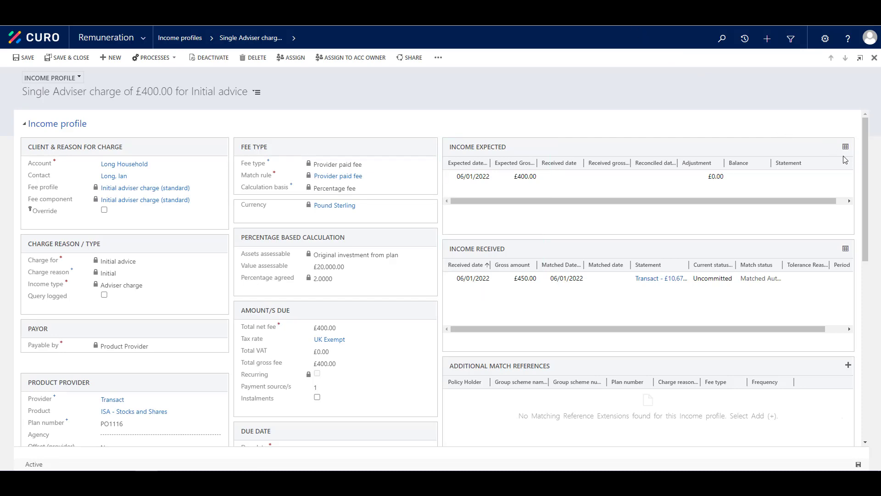
left_click_drag(867, 171, 868, 329)
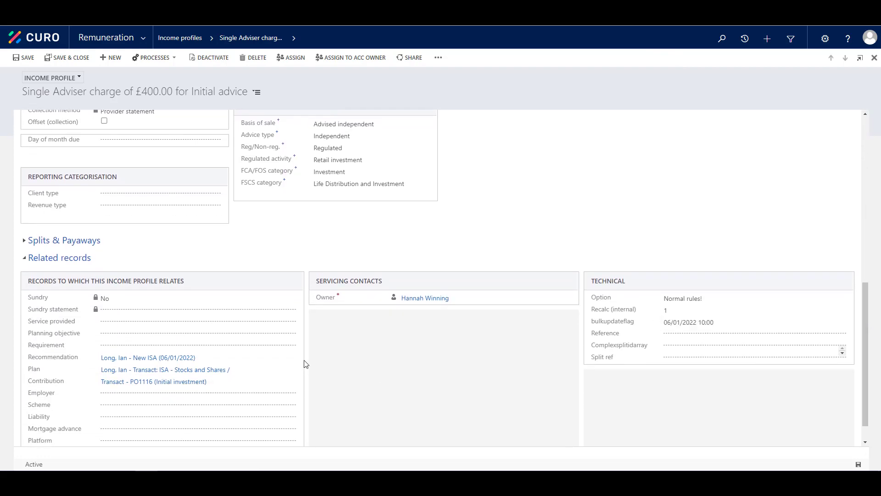
left_click(168, 360)
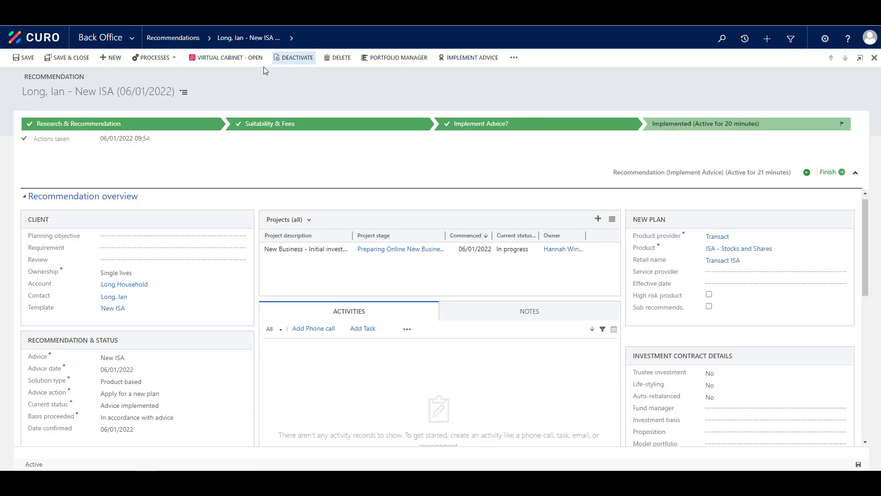
left_click(184, 95)
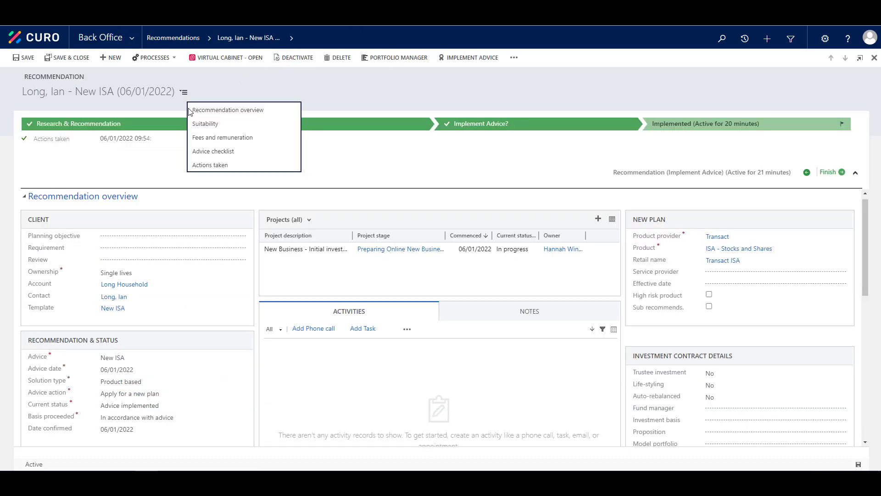
left_click(200, 136)
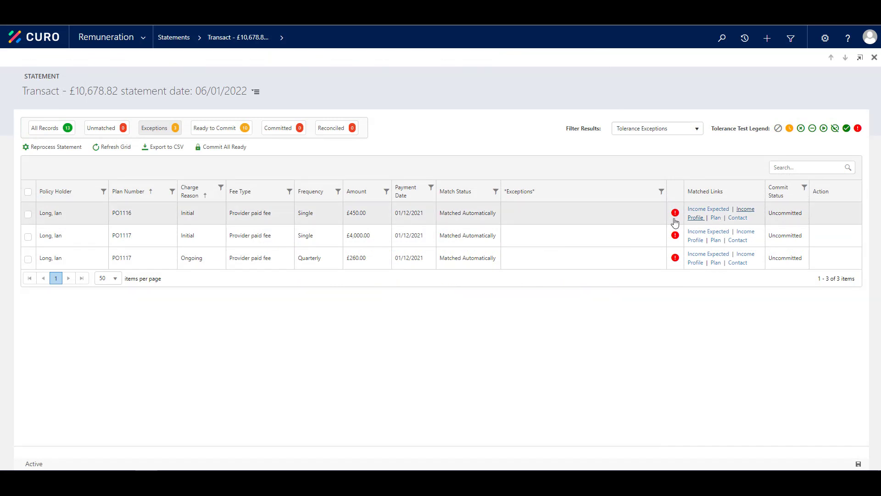
Carry £50.00 forward on the £450.00 exception and write off the £4,000.00 and £59.97 exceptions.
left_click(675, 213)
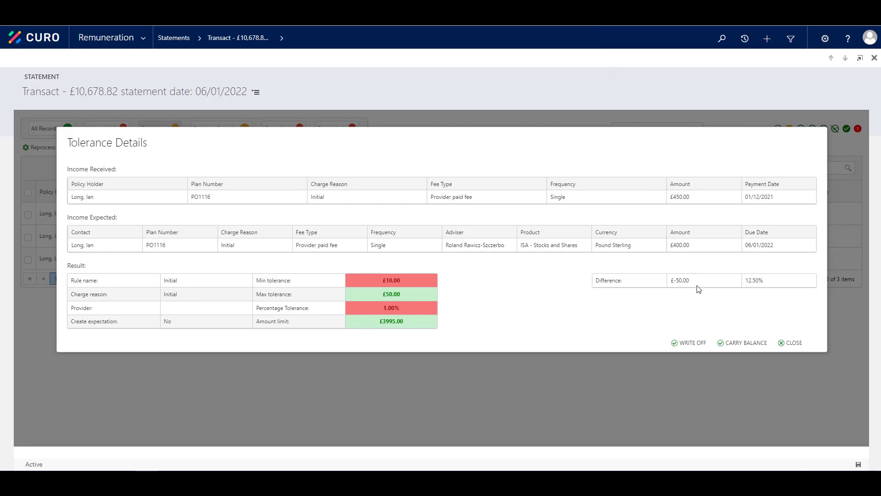
left_click(733, 343)
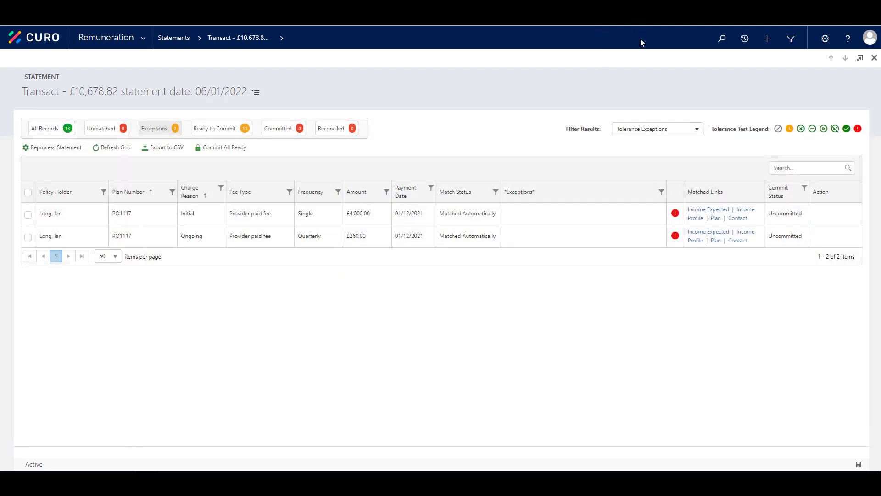
left_click(675, 212)
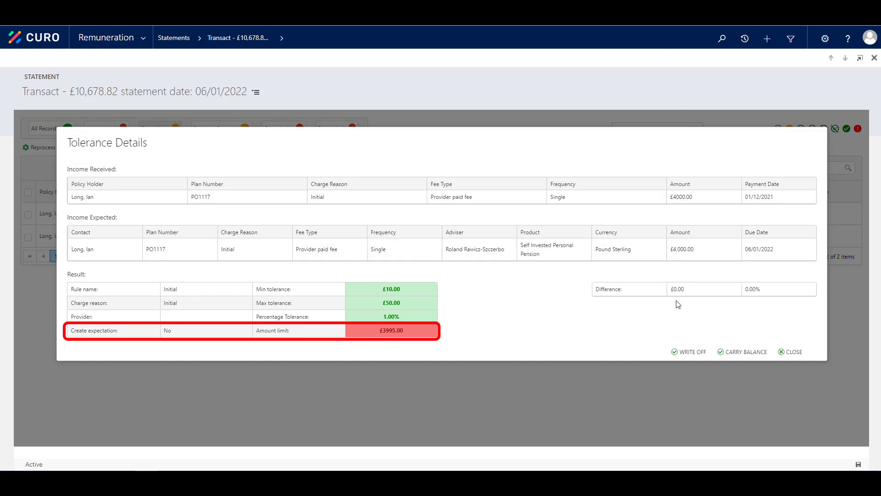
left_click(681, 354)
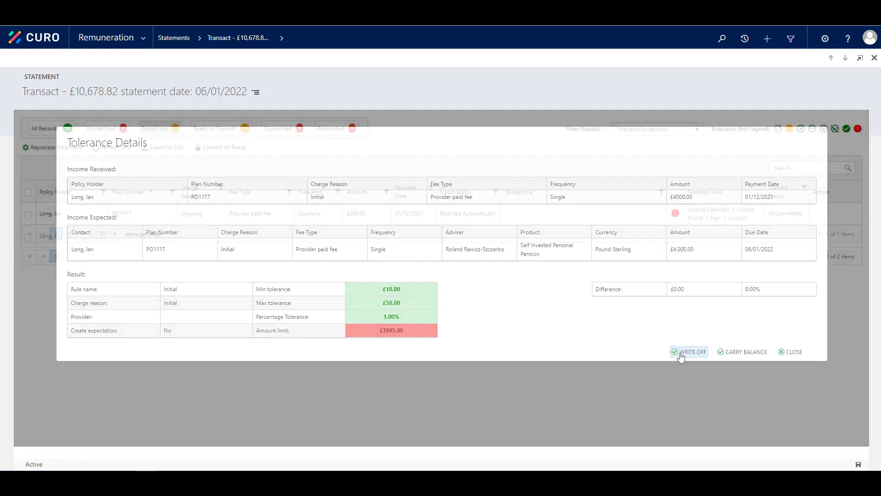
left_click(675, 214)
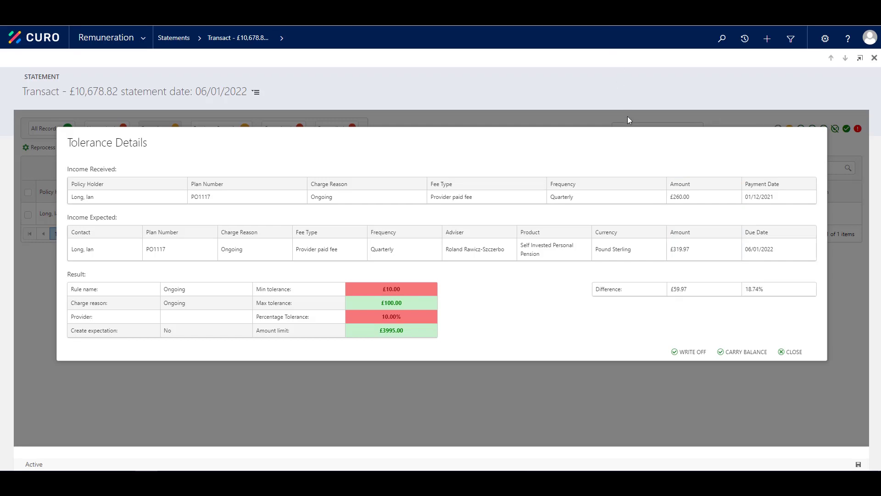
left_click(690, 352)
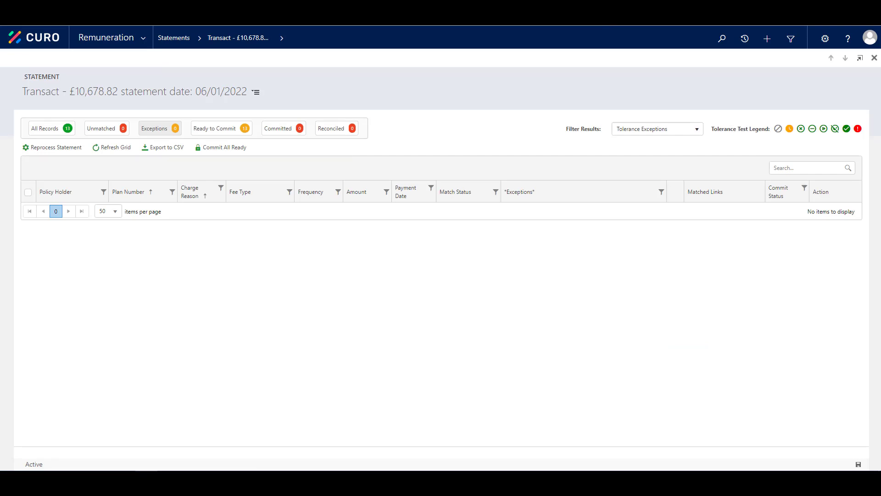
Commit all 13 ready records of the £10,678.82 Transact statement.
left_click(235, 129)
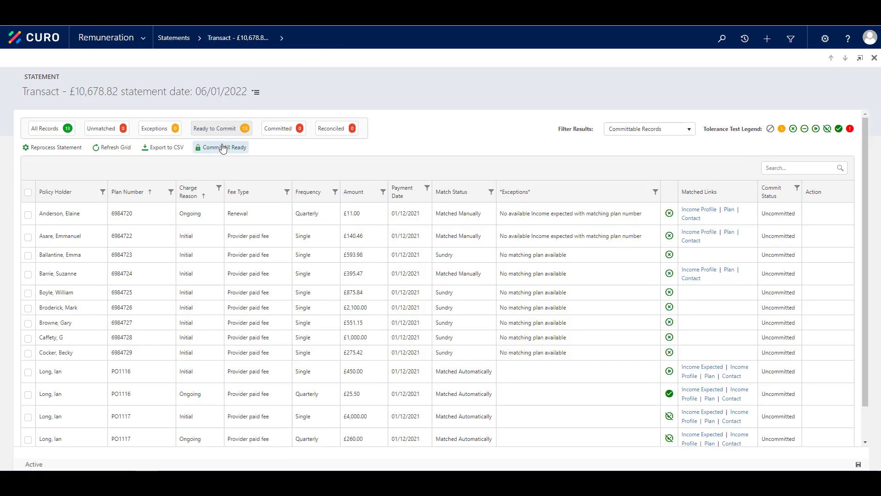
left_click(239, 149)
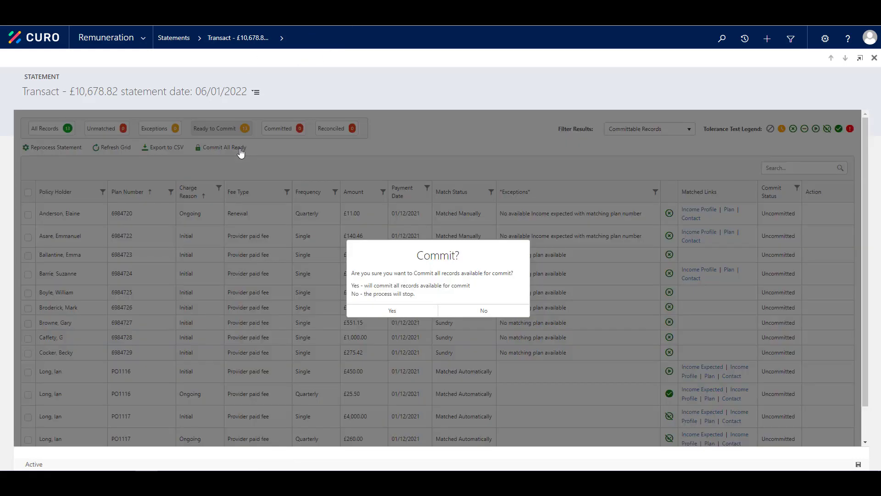
left_click(384, 311)
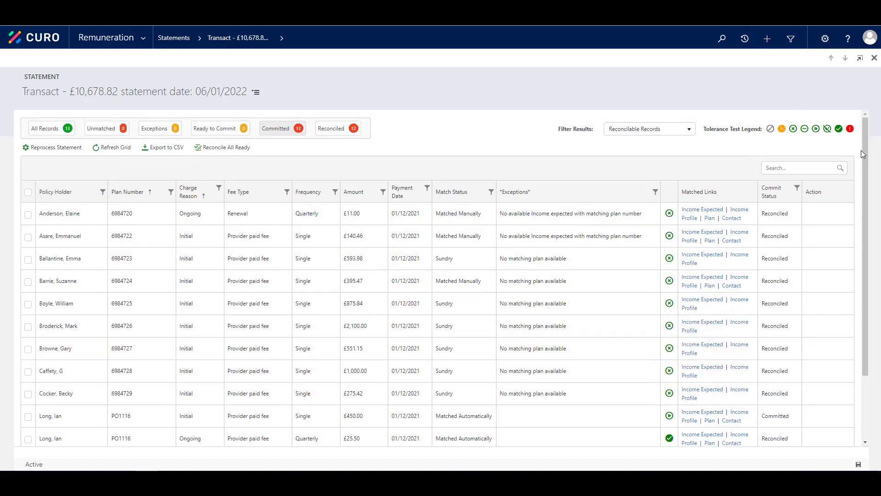
Open the £400.00 income record, now showing £450.00 committed and a £-50.00 balance.
scroll(857, 195, "down", 1)
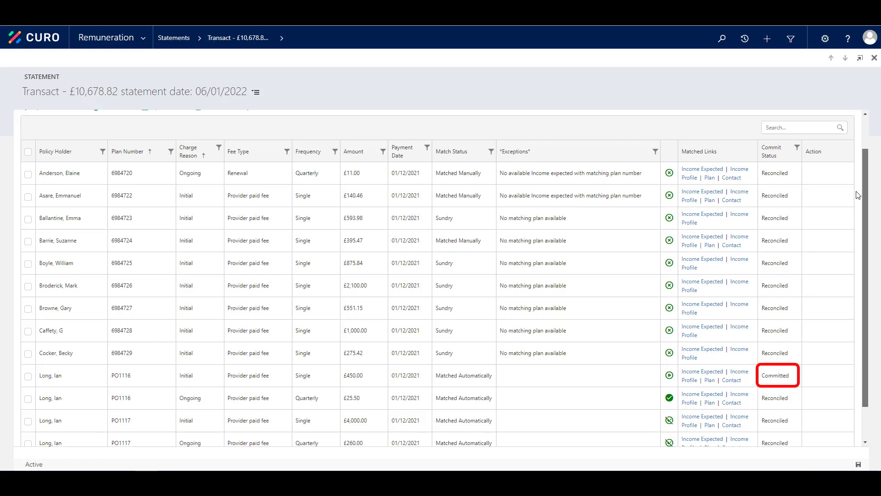
scroll(856, 192, "down", 2)
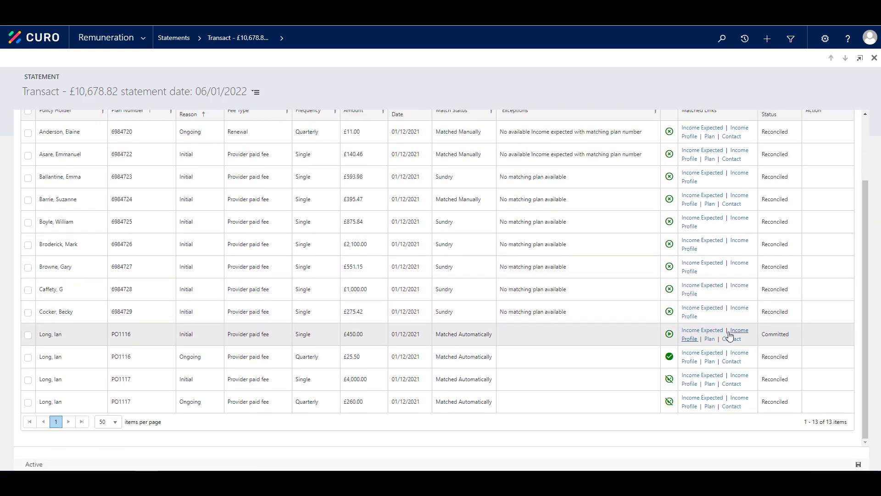
left_click(701, 352)
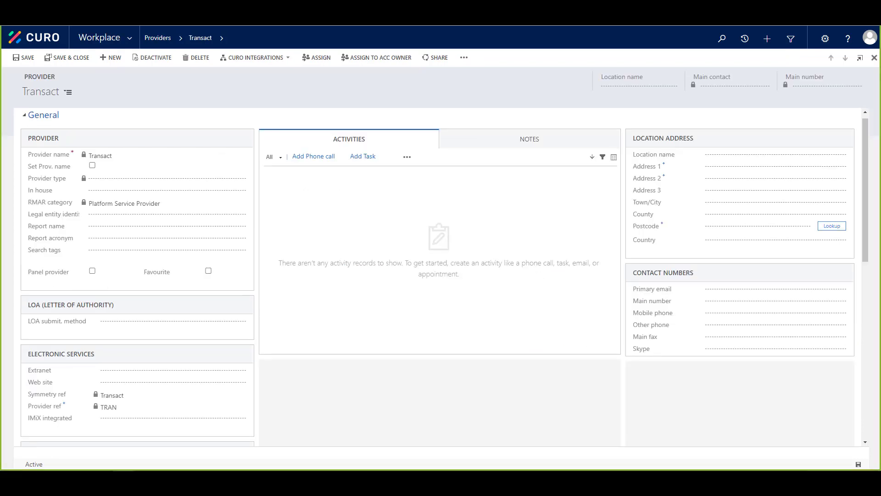
Upload a new remuneration statement via Integrations and close the finished import job.
left_click(270, 58)
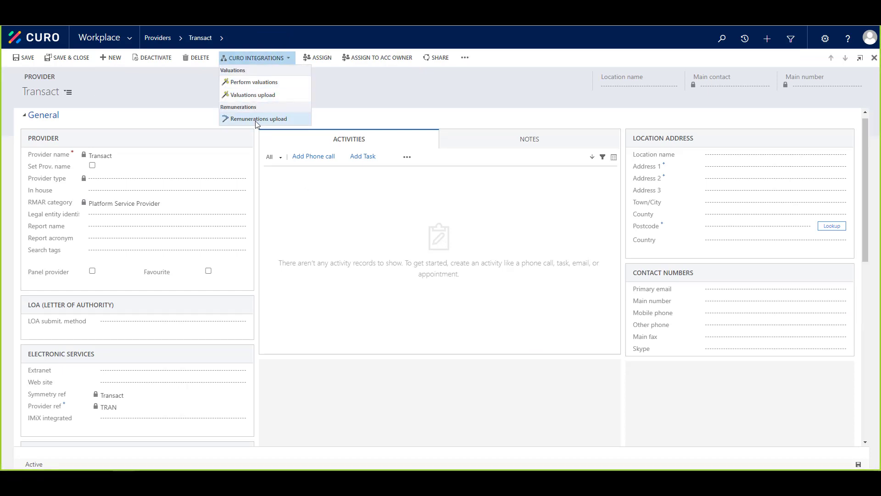
left_click(258, 118)
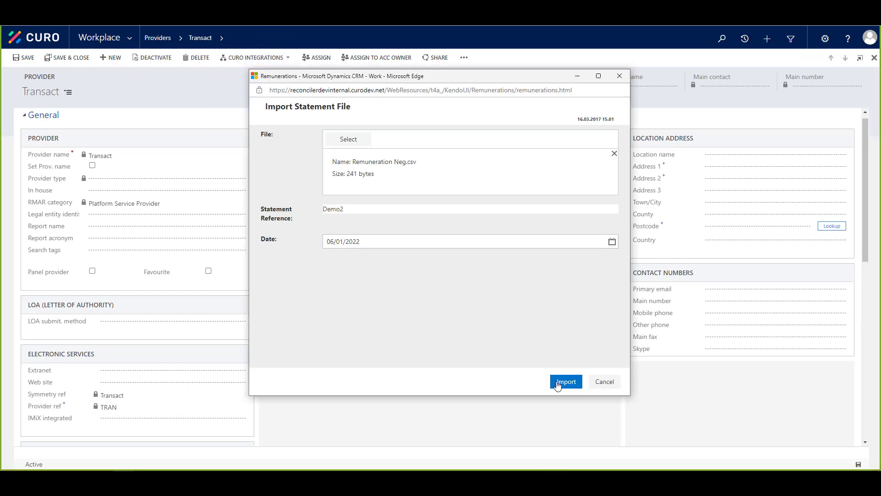
left_click(562, 383)
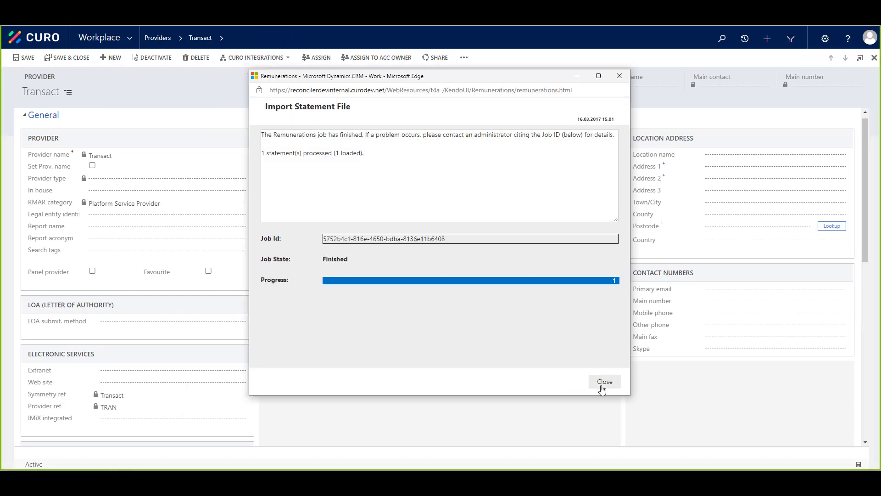
left_click(601, 386)
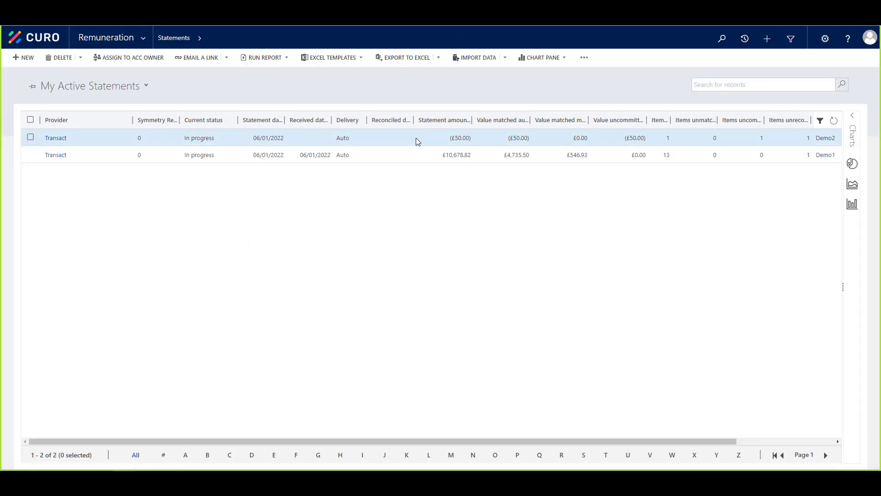
Reconcile the new £50.00 Transact statement and commit its ready record.
double_click(418, 142)
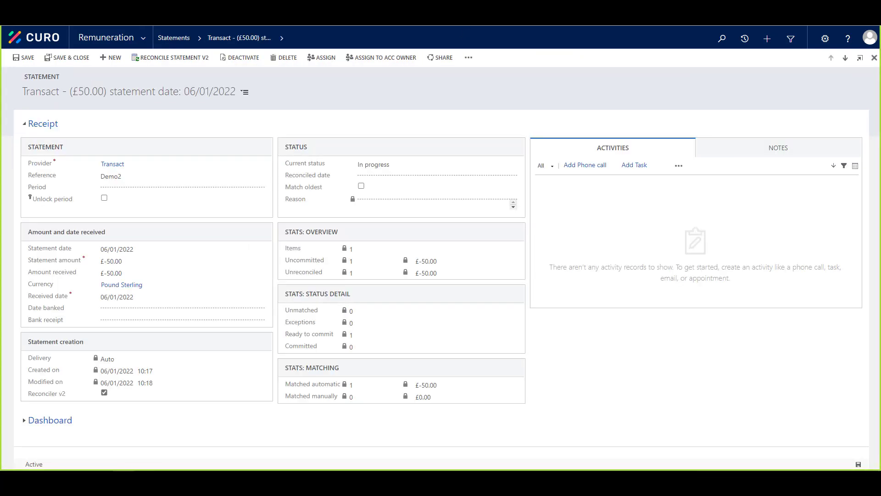
left_click(167, 60)
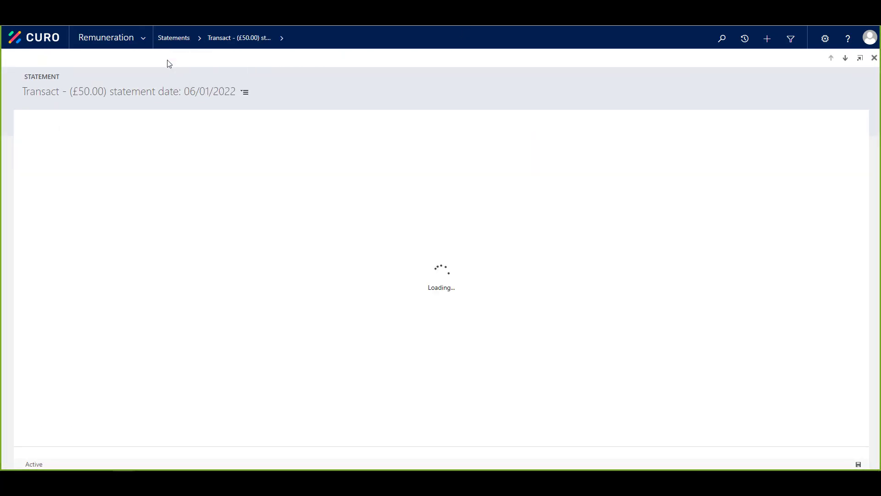
left_click(232, 128)
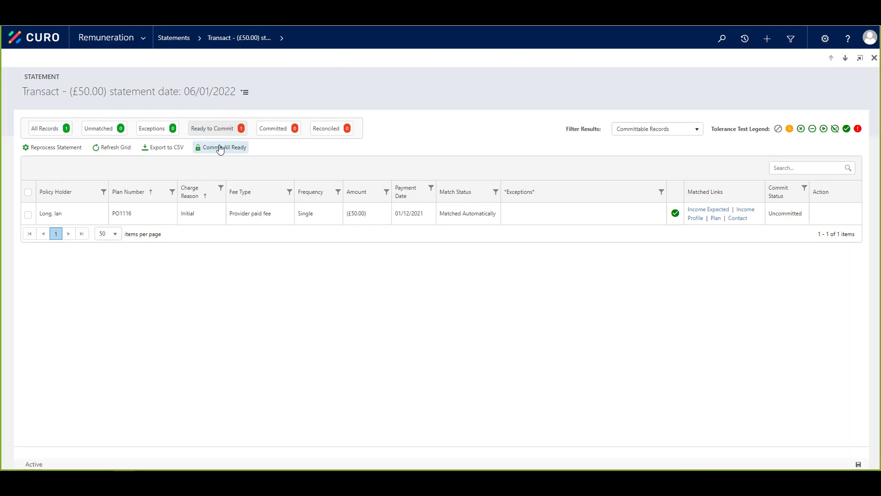
left_click(220, 148)
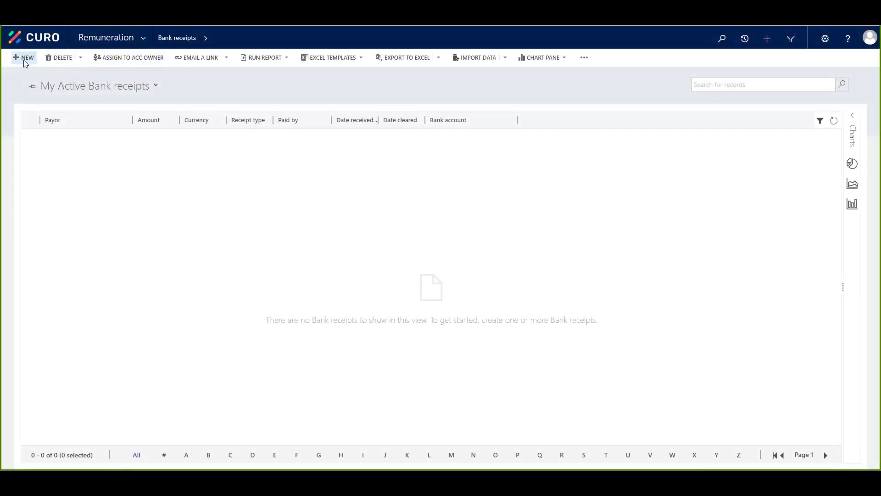
Create a bank receipt paid by Product Provider and link both Transact statements (£50.00 and £10,678.82).
left_click(25, 58)
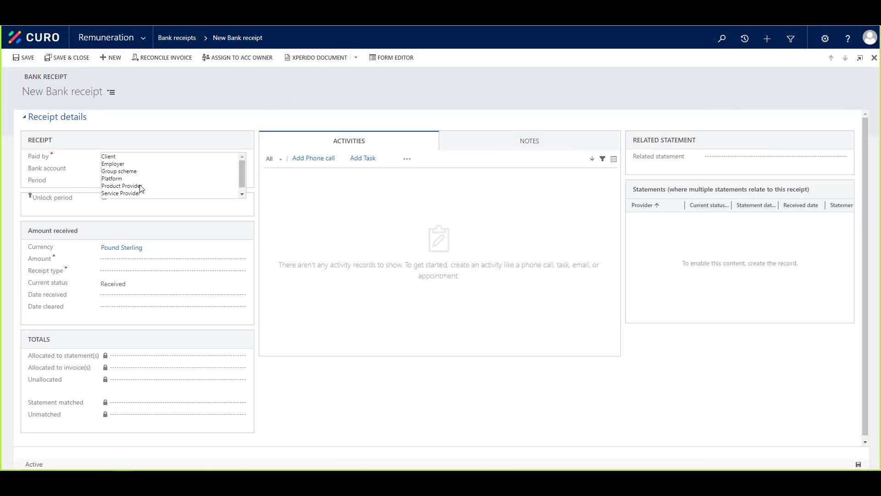
left_click(140, 186)
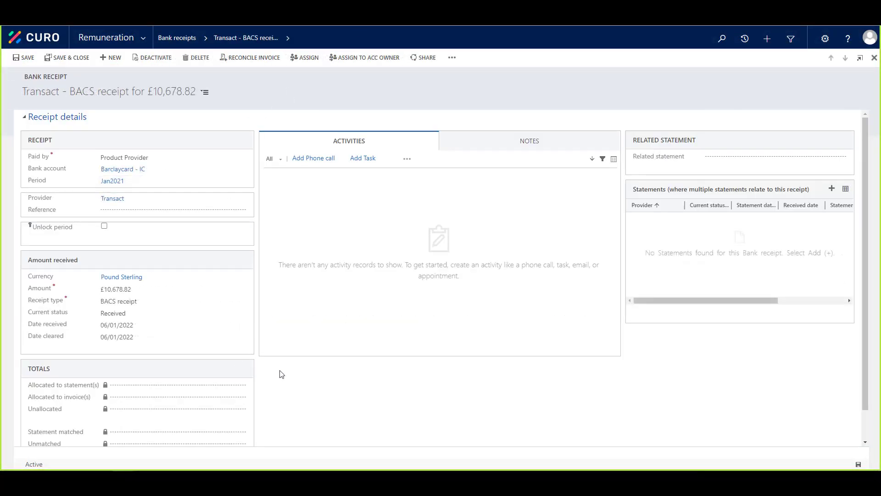
left_click(831, 190)
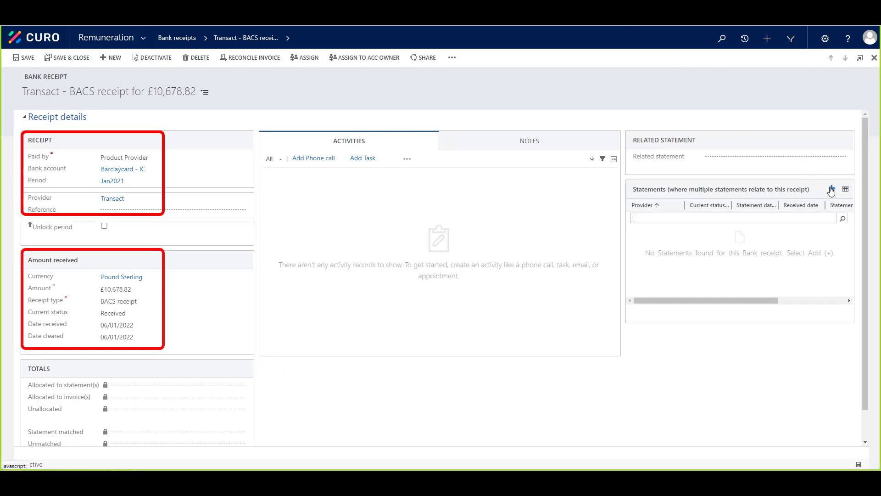
left_click(843, 219)
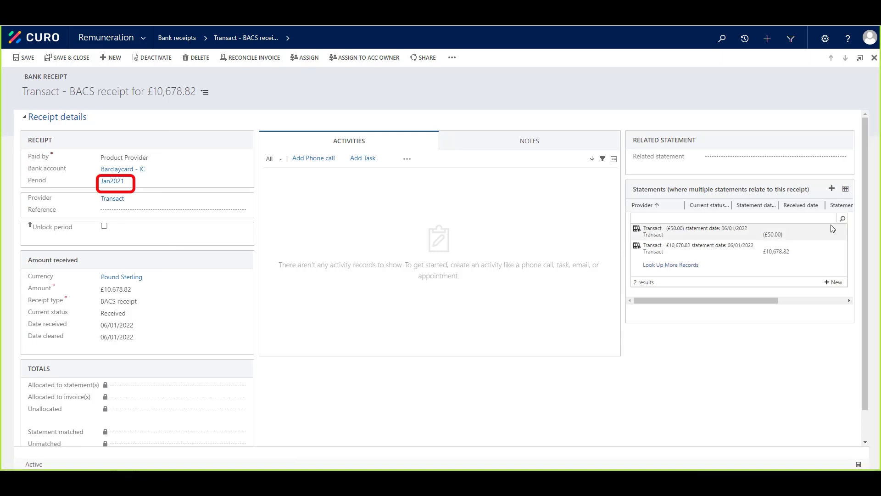
left_click(736, 265)
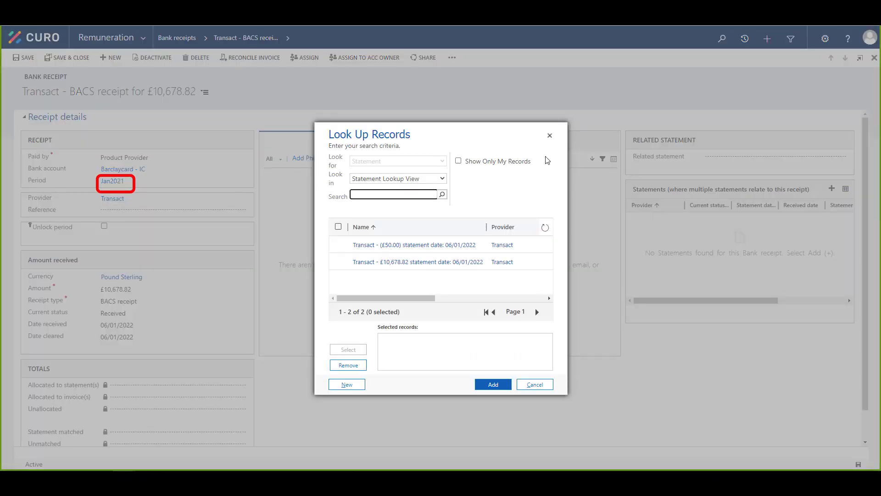
left_click(338, 246)
left_click(338, 244)
left_click(338, 261)
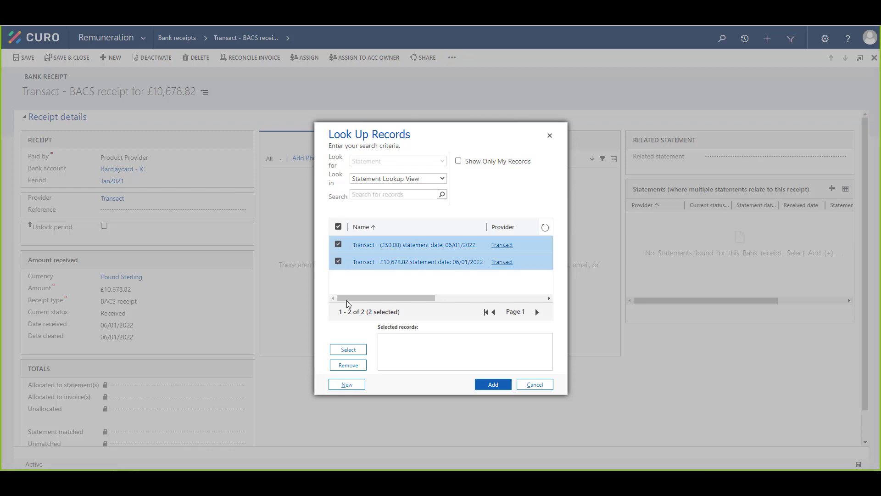
left_click(349, 351)
left_click(492, 384)
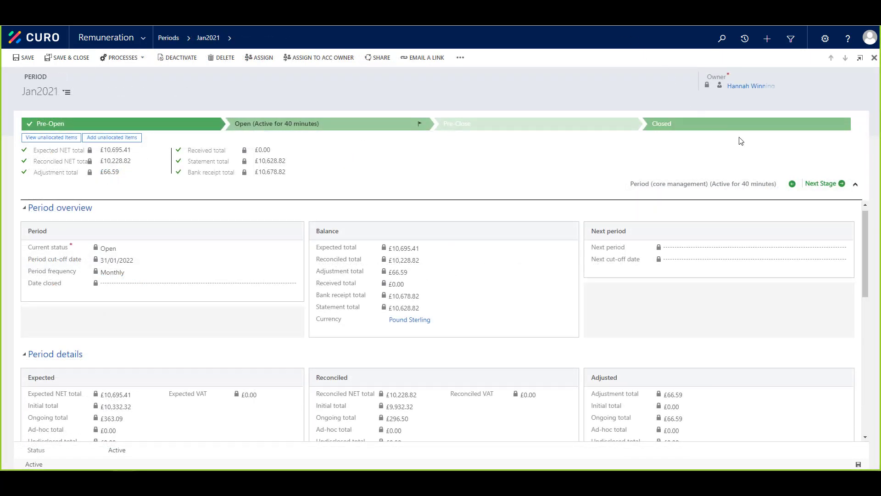
scroll(863, 274, "down", 2)
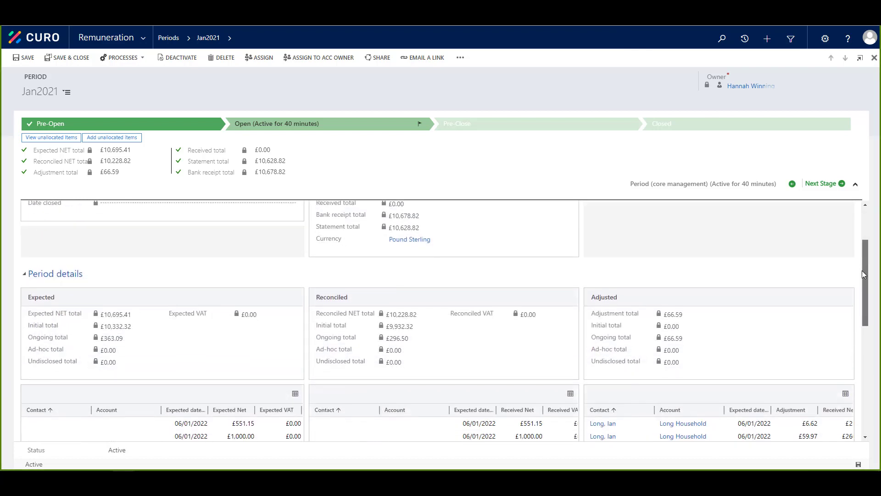
left_click_drag(863, 274, 861, 284)
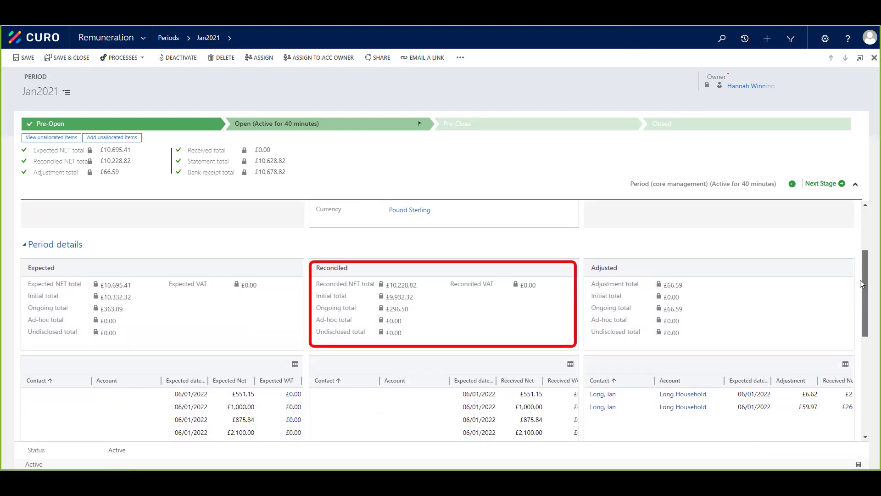
left_click_drag(860, 282, 843, 358)
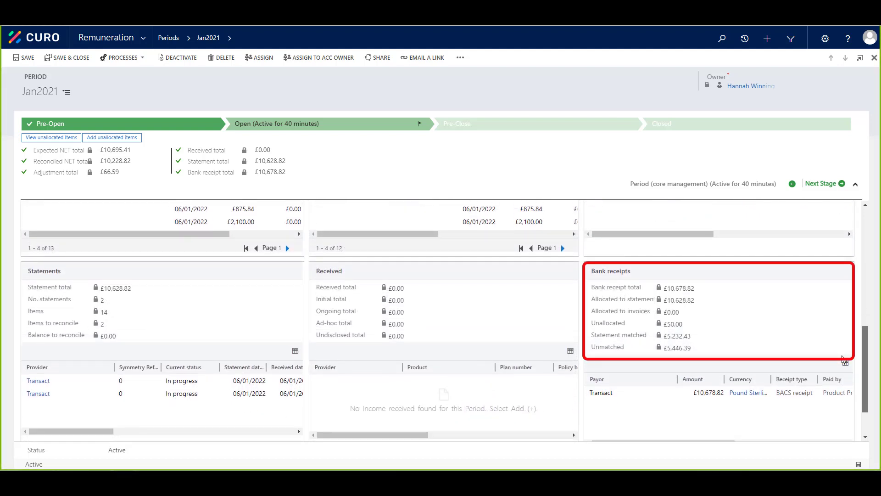